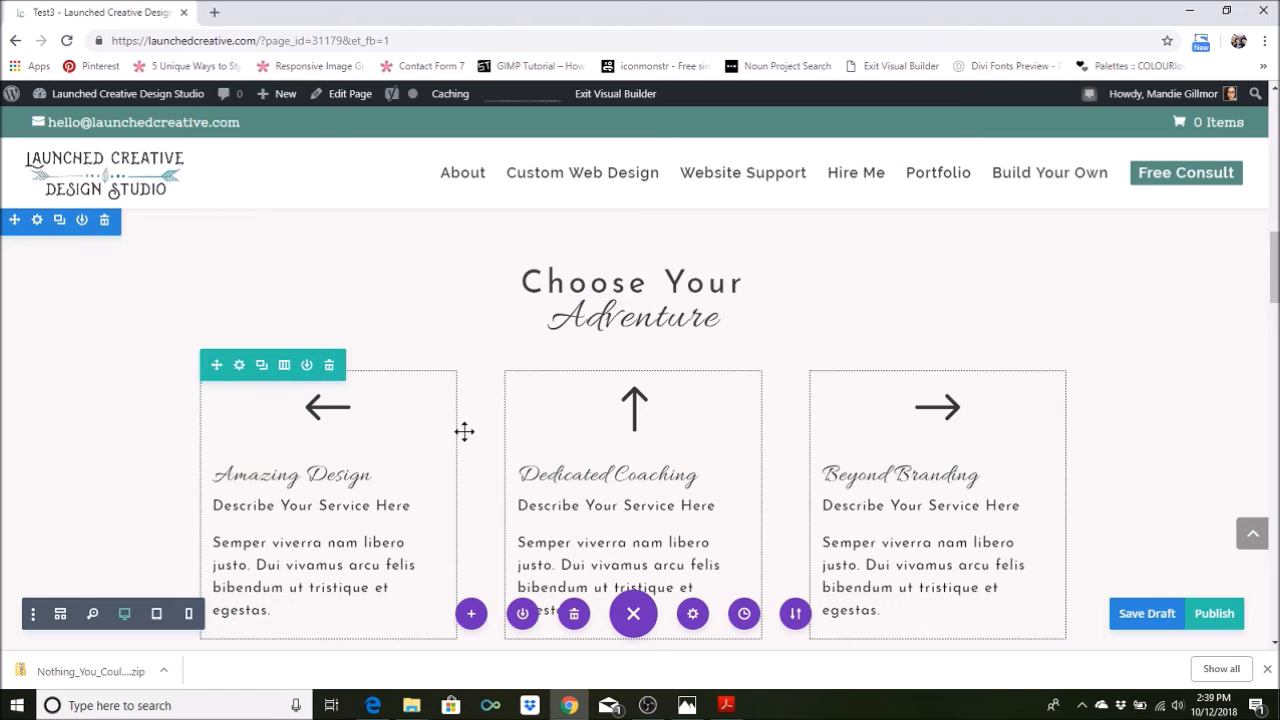
Select the three service blurbs under Choose Your Adventure together and open their shared body text design settings.
{"action": "scroll", "coordinate": [464, 431], "scroll_direction": "down", "scroll_amount": 1}
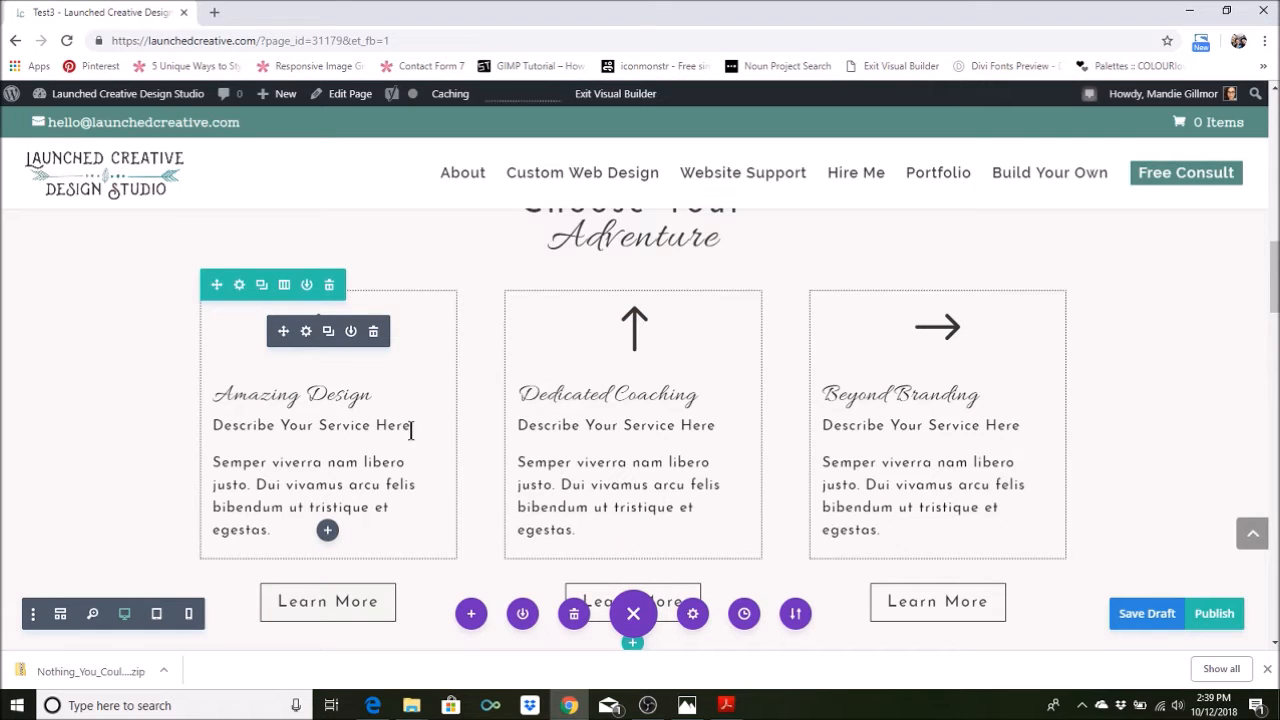
{"action": "left_click", "coordinate": [331, 383], "text": "ctrl"}
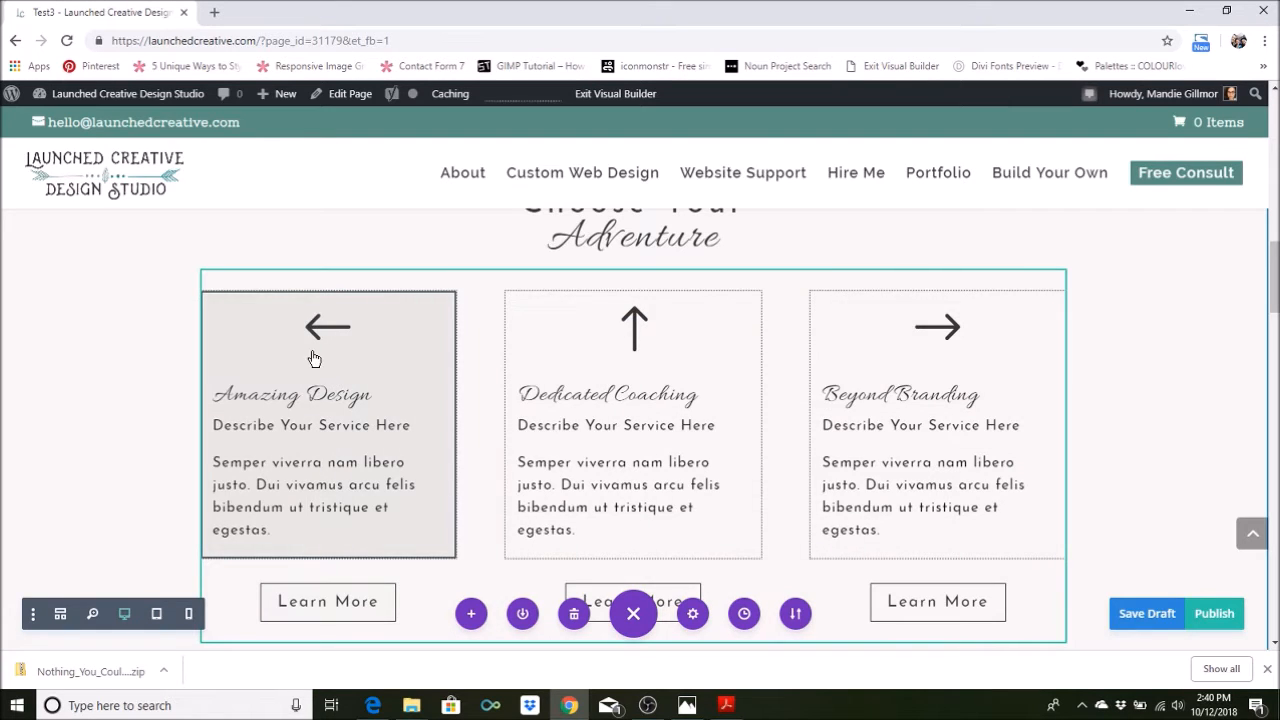
{"action": "mouse_move", "coordinate": [315, 345]}
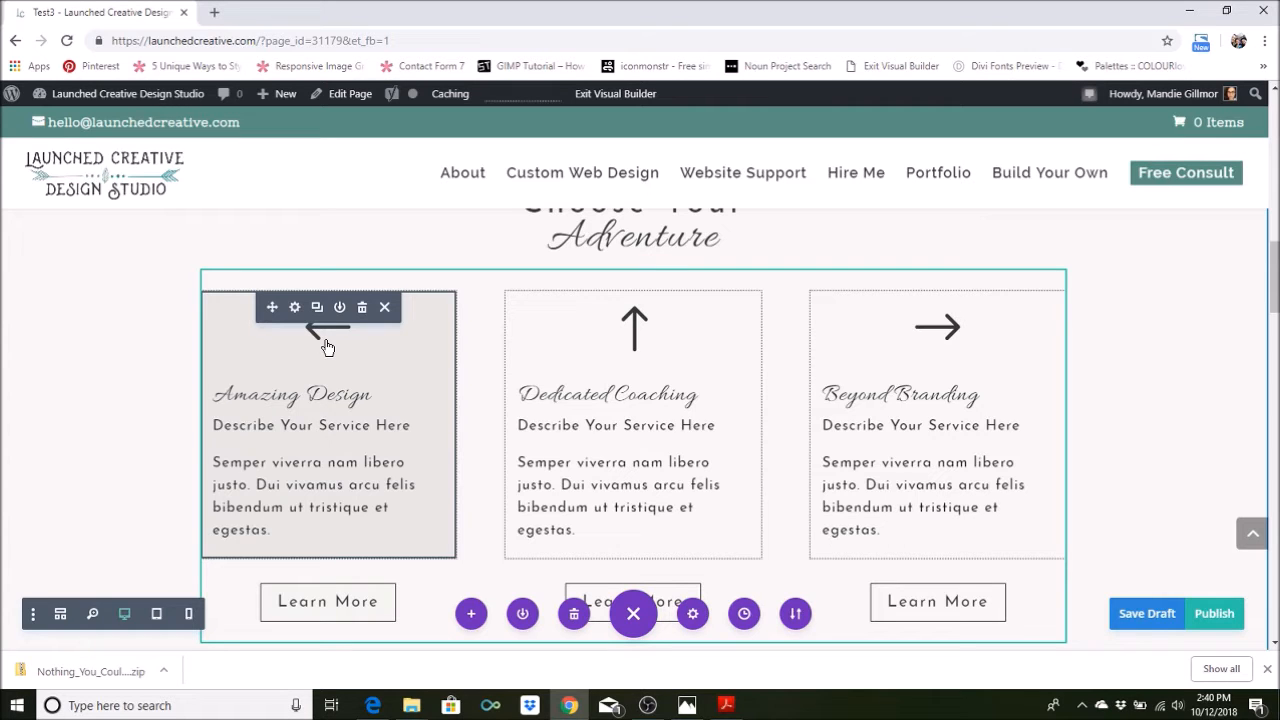
{"action": "left_click", "coordinate": [641, 371], "text": "ctrl"}
{"action": "left_click", "coordinate": [848, 379], "text": "ctrl"}
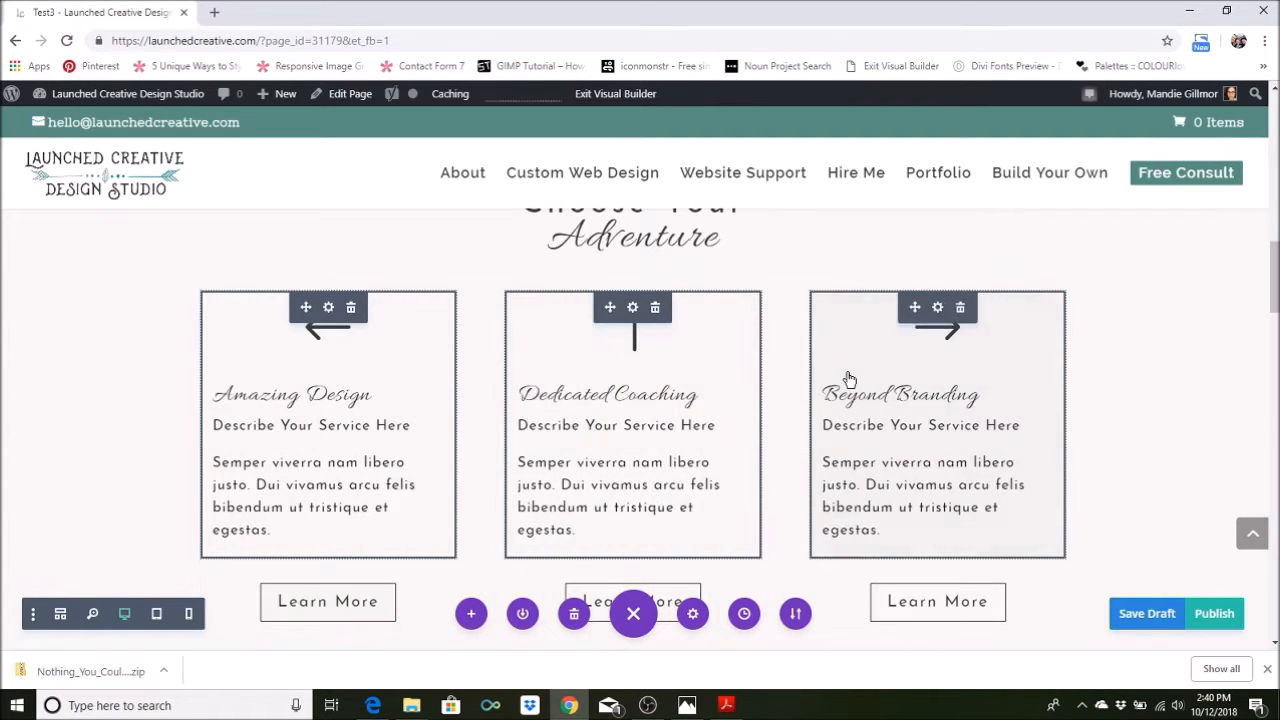
{"action": "left_click", "coordinate": [632, 310]}
{"action": "left_click", "coordinate": [805, 240]}
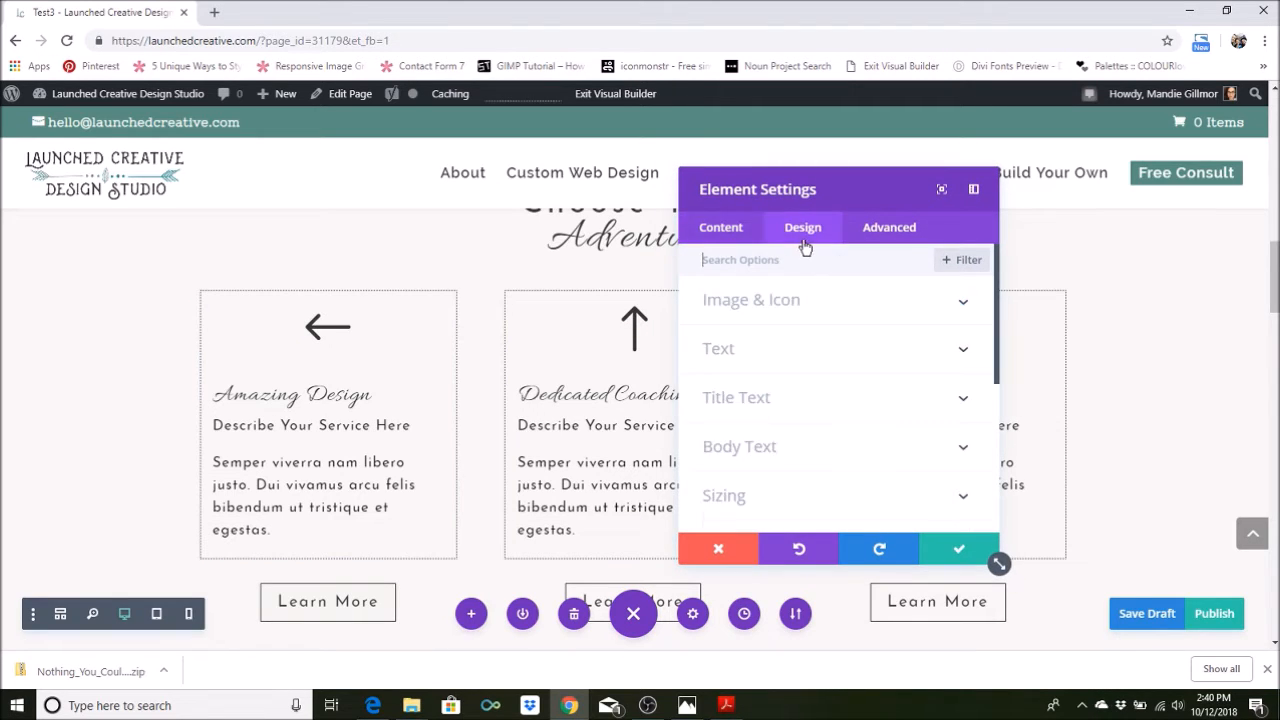
{"action": "left_click", "coordinate": [803, 458]}
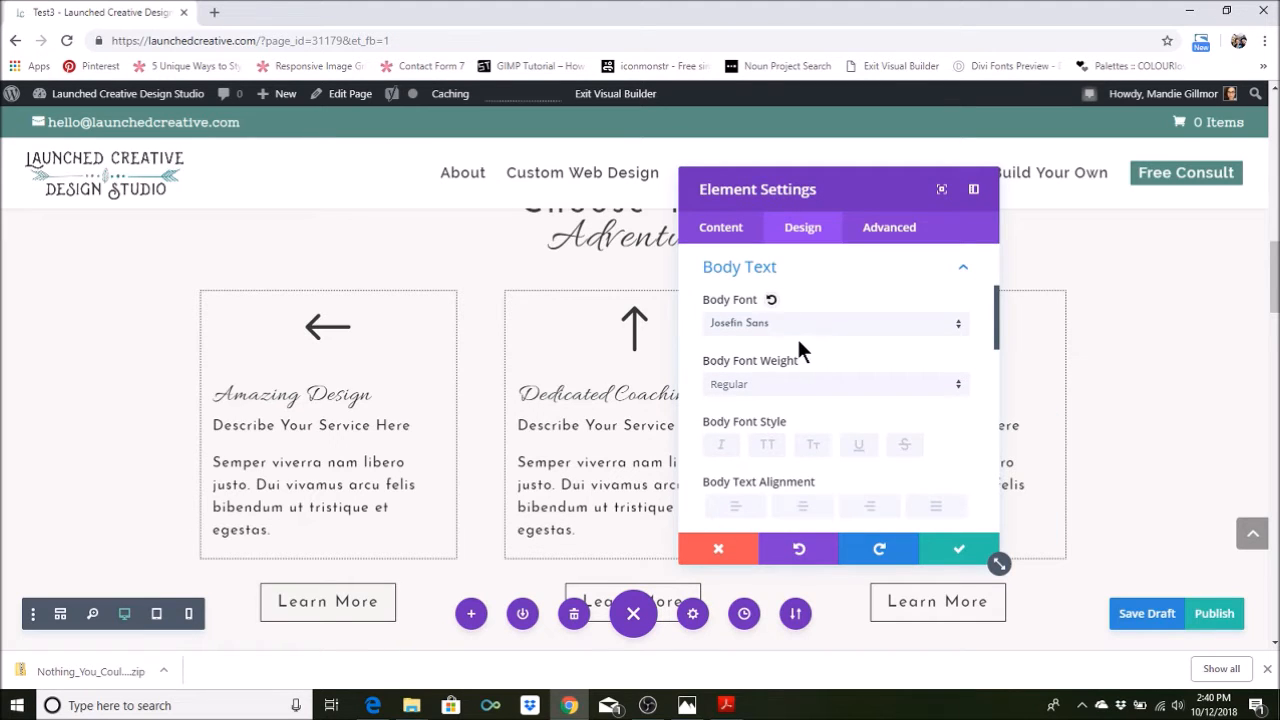
Switch to Adobe Acrobat Reader to check the body text font on the brand board, and return to the page builder.
{"action": "left_click", "coordinate": [727, 705]}
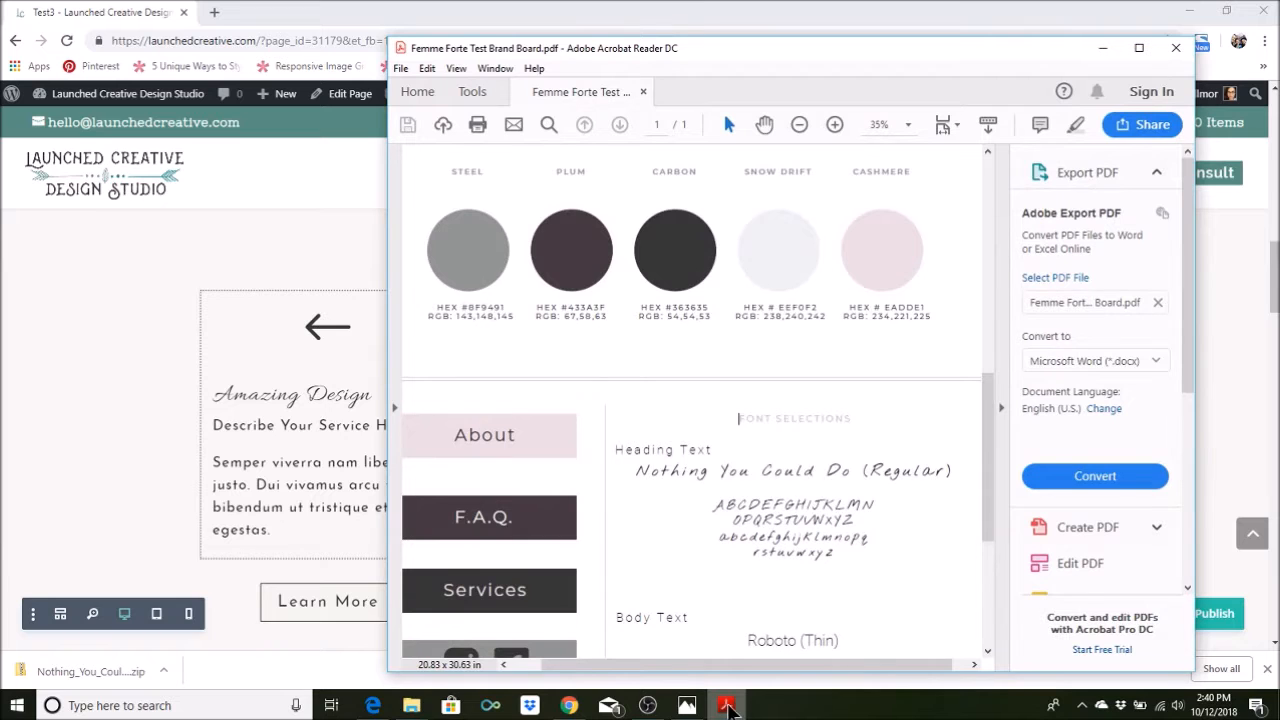
{"action": "scroll", "coordinate": [879, 418], "scroll_direction": "down", "scroll_amount": 1}
{"action": "left_click", "coordinate": [727, 705]}
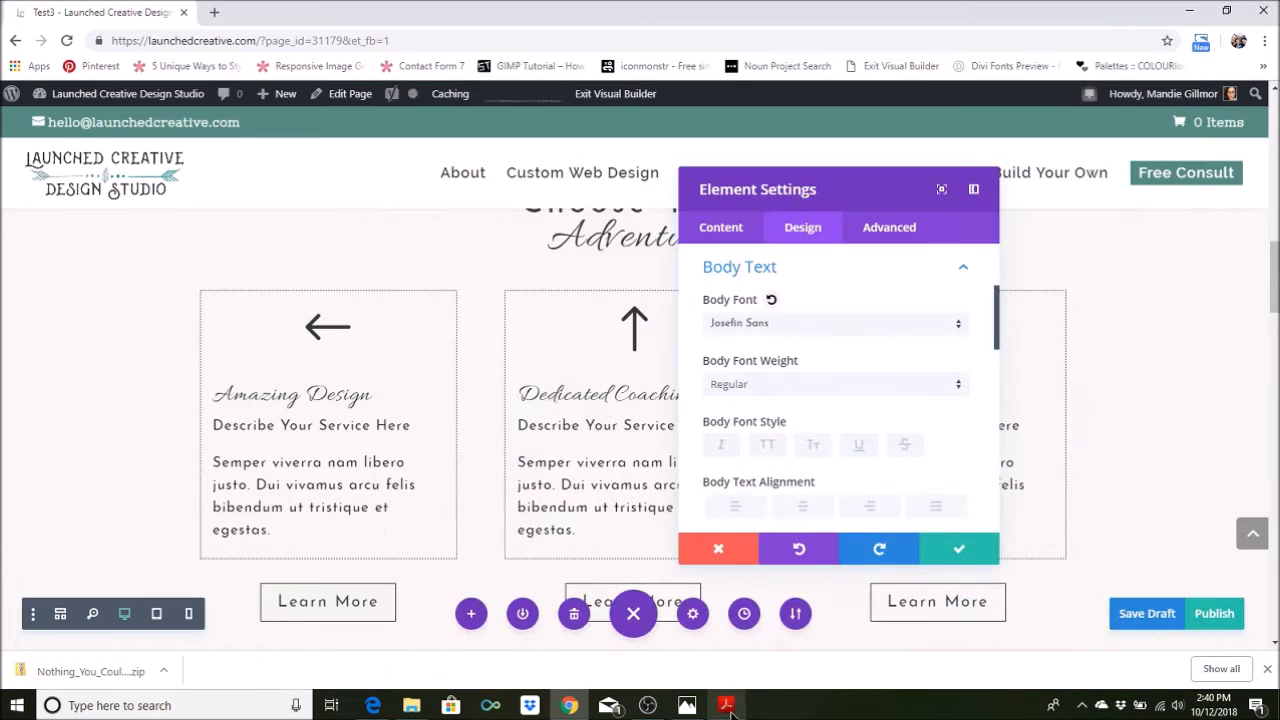
Set the three blurbs' body font to Roboto with the Light weight.
{"action": "left_click", "coordinate": [800, 383]}
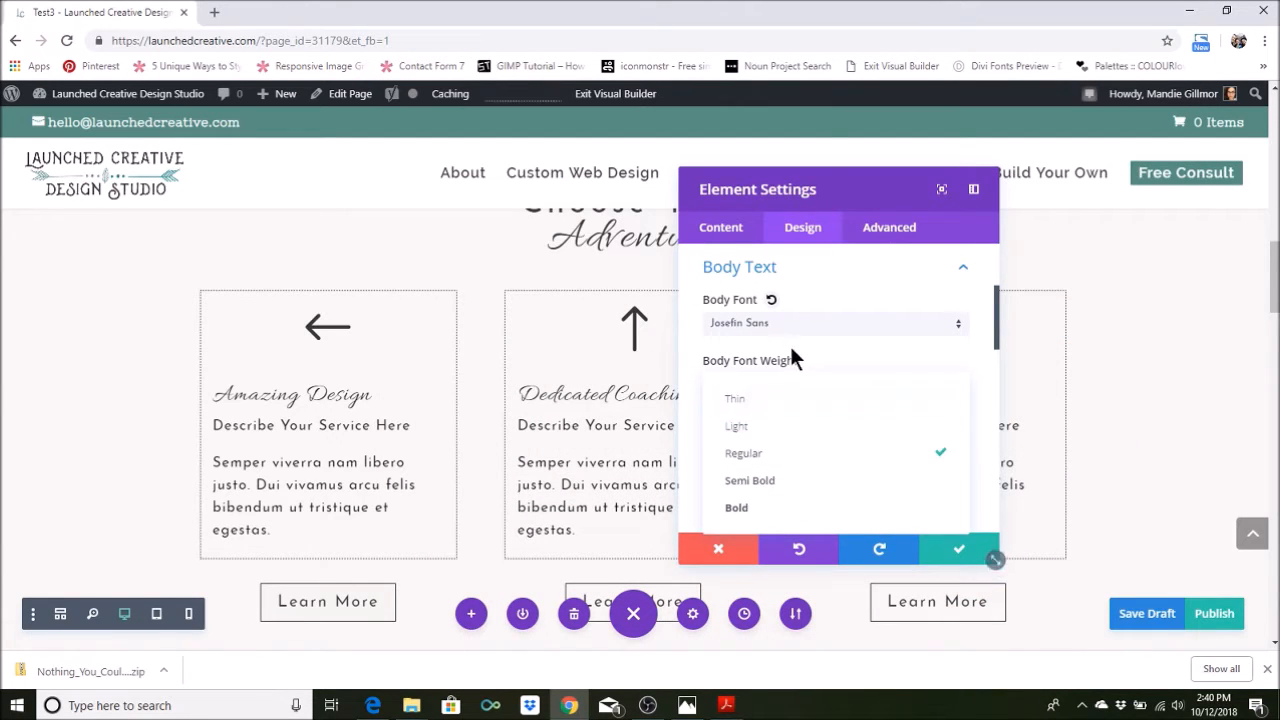
{"action": "left_click", "coordinate": [793, 328]}
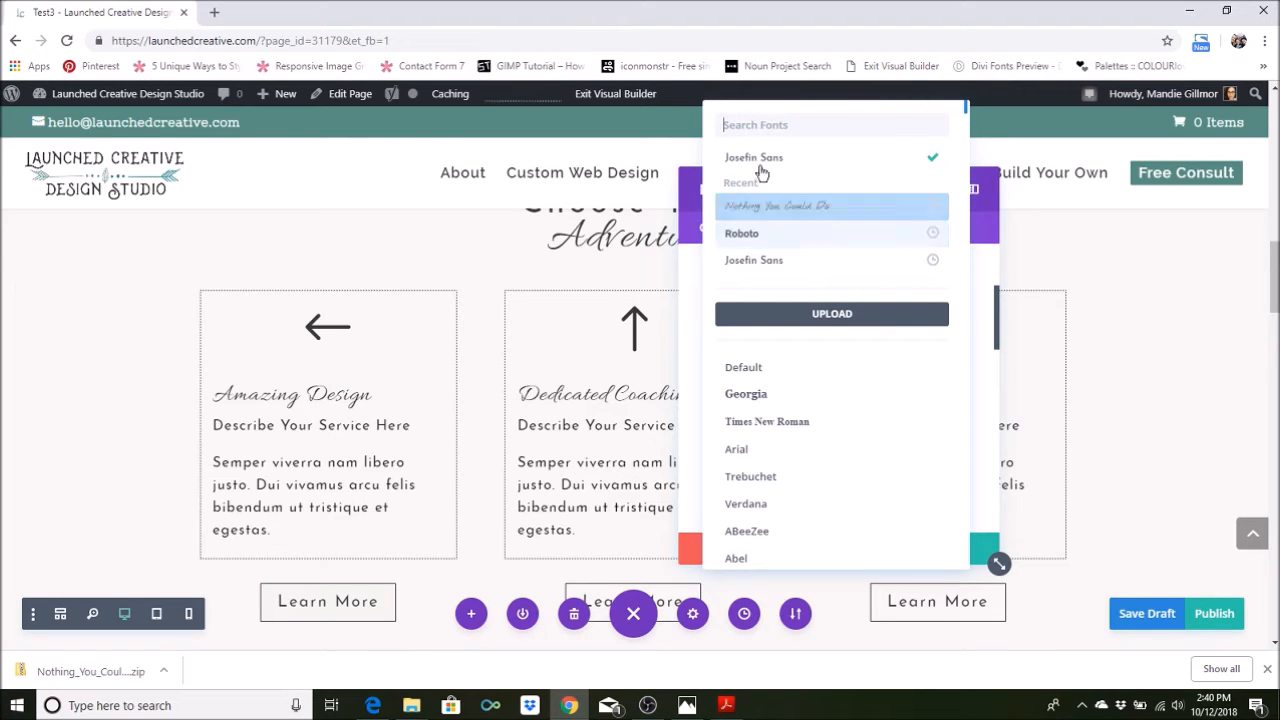
{"action": "left_click", "coordinate": [760, 234]}
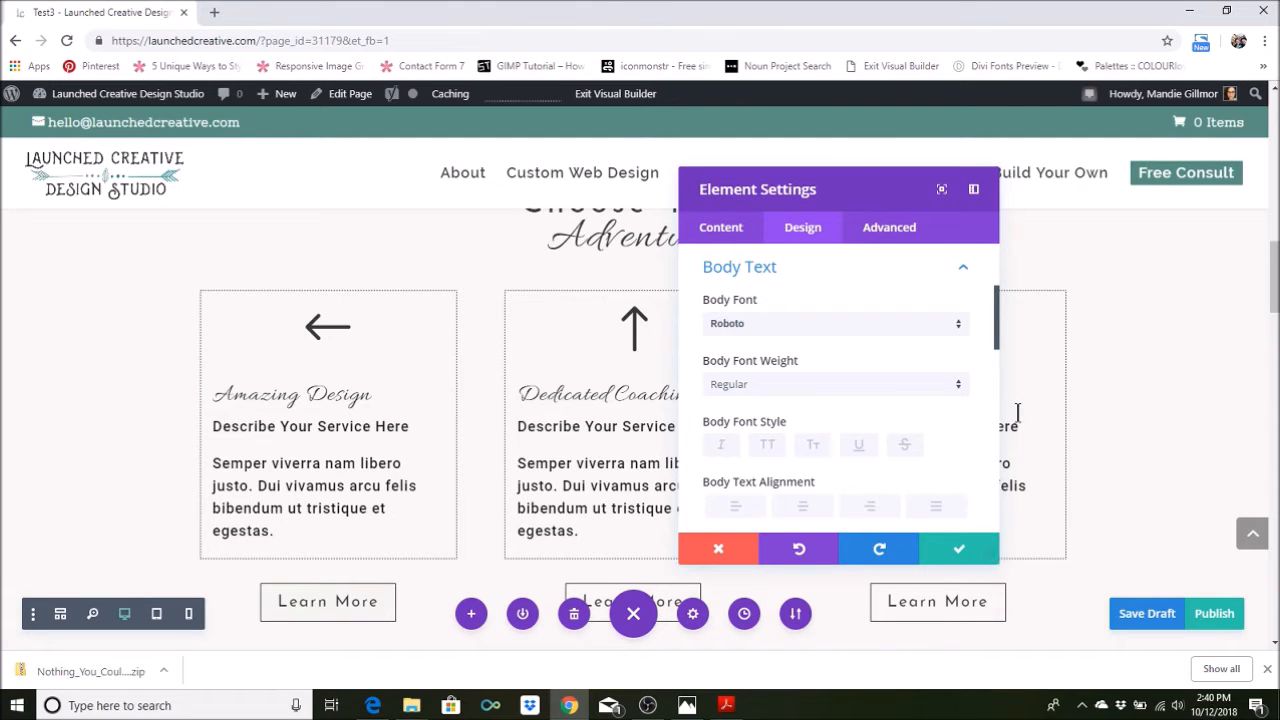
{"action": "left_click", "coordinate": [800, 388]}
{"action": "left_click", "coordinate": [787, 425]}
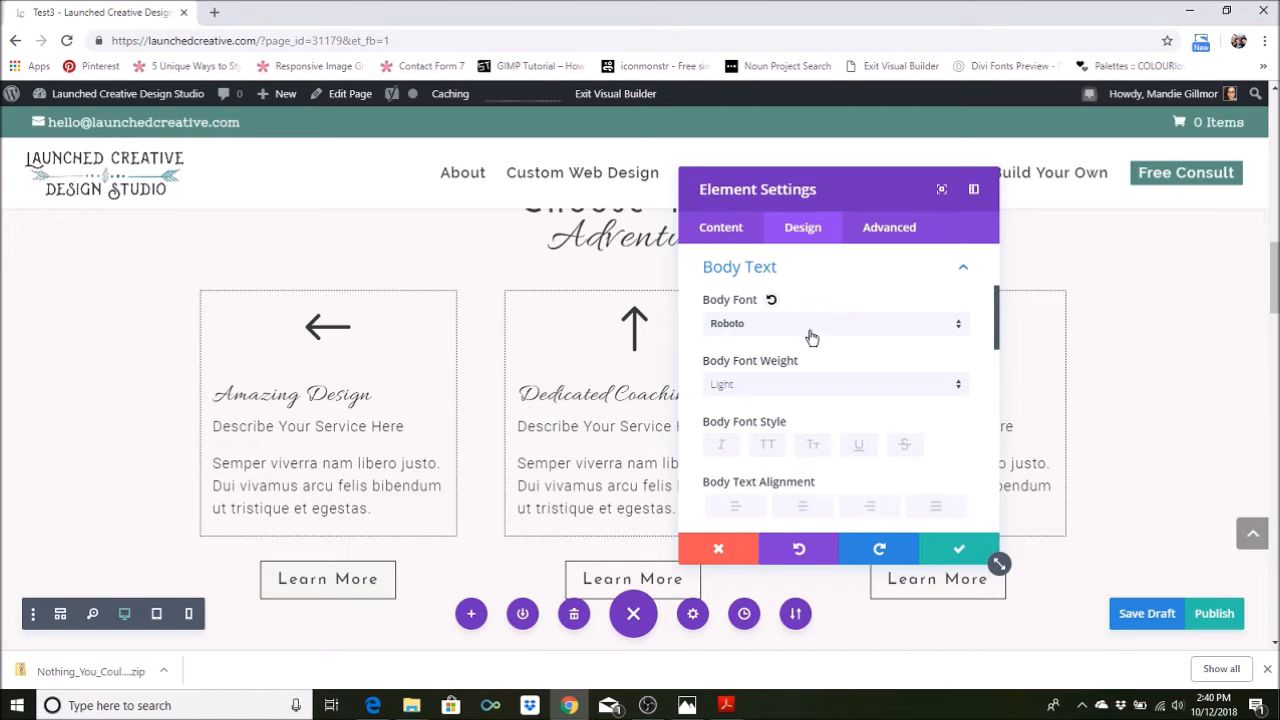
Change the title font of the three blurbs to Nothing You Could Do.
{"action": "scroll", "coordinate": [793, 420], "scroll_direction": "up", "scroll_amount": 3}
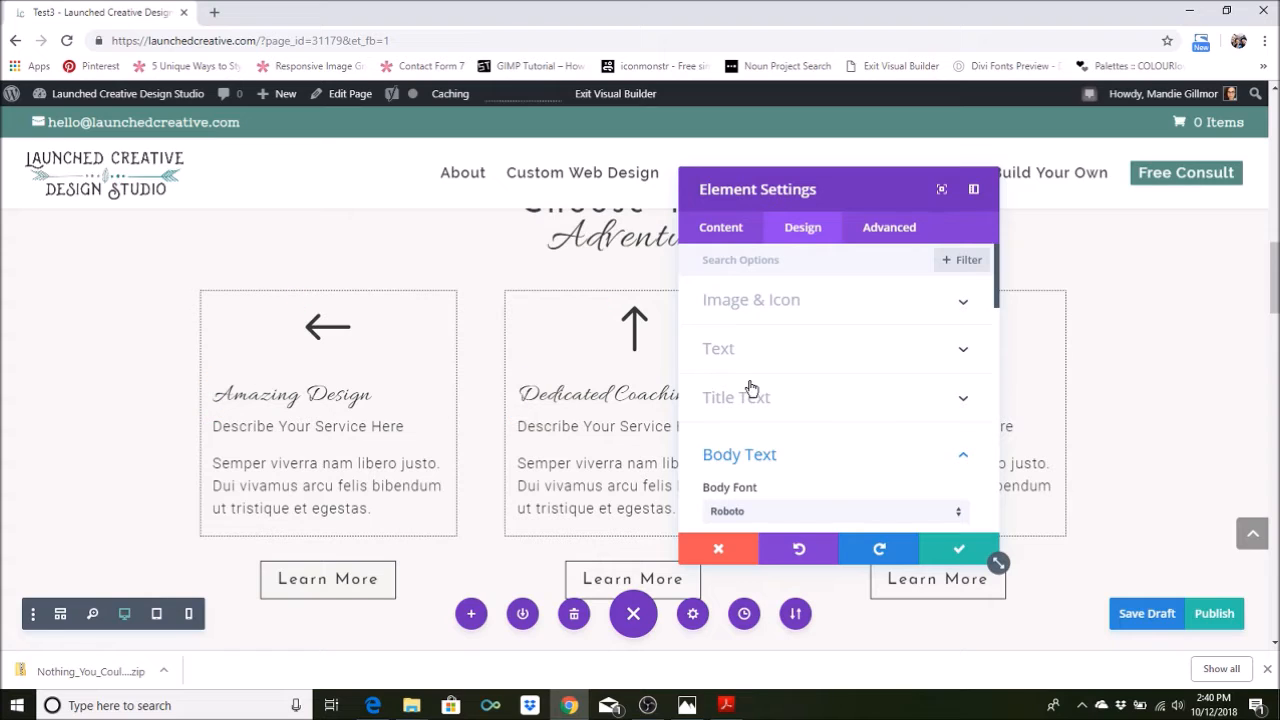
{"action": "left_click", "coordinate": [769, 408]}
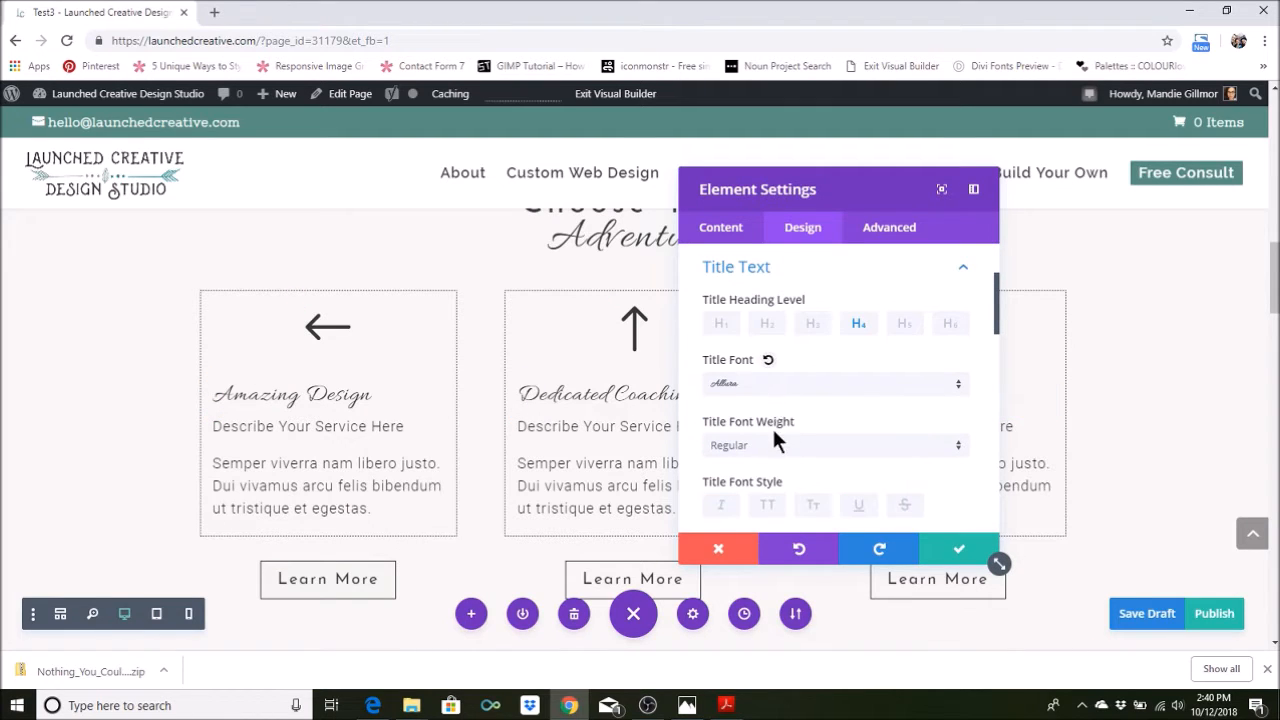
{"action": "left_click", "coordinate": [808, 386]}
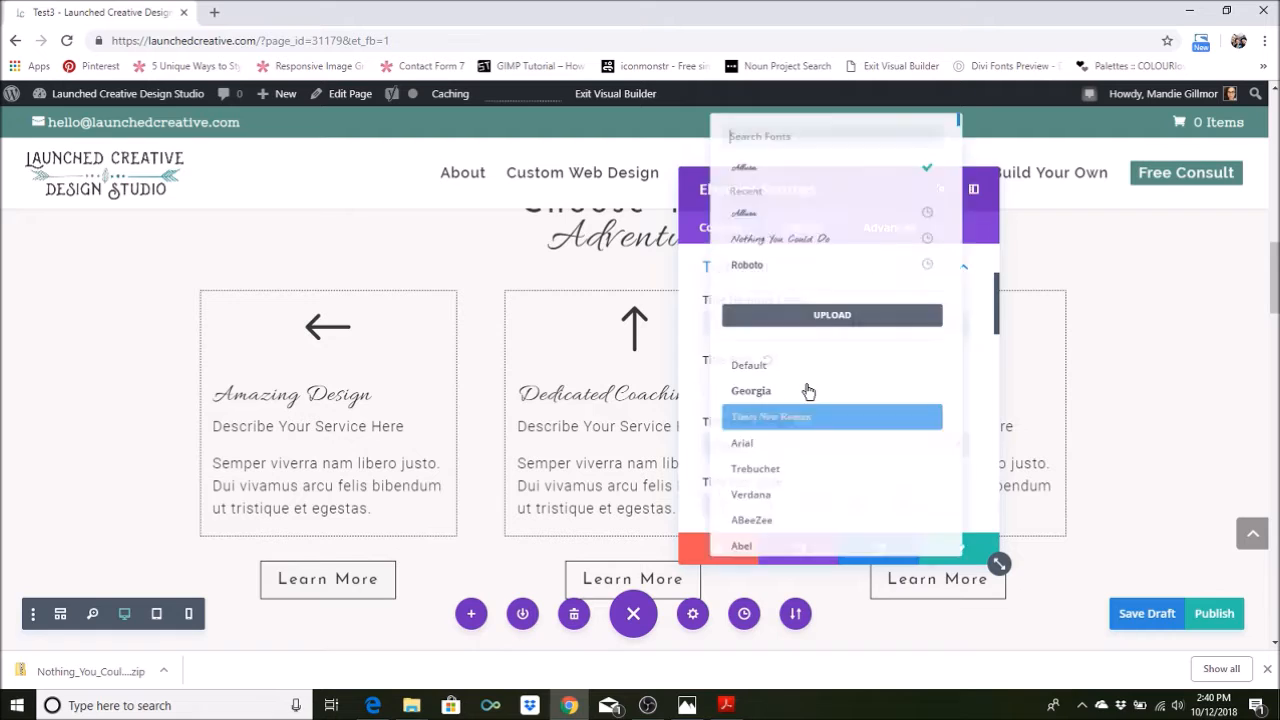
{"action": "left_click", "coordinate": [821, 236]}
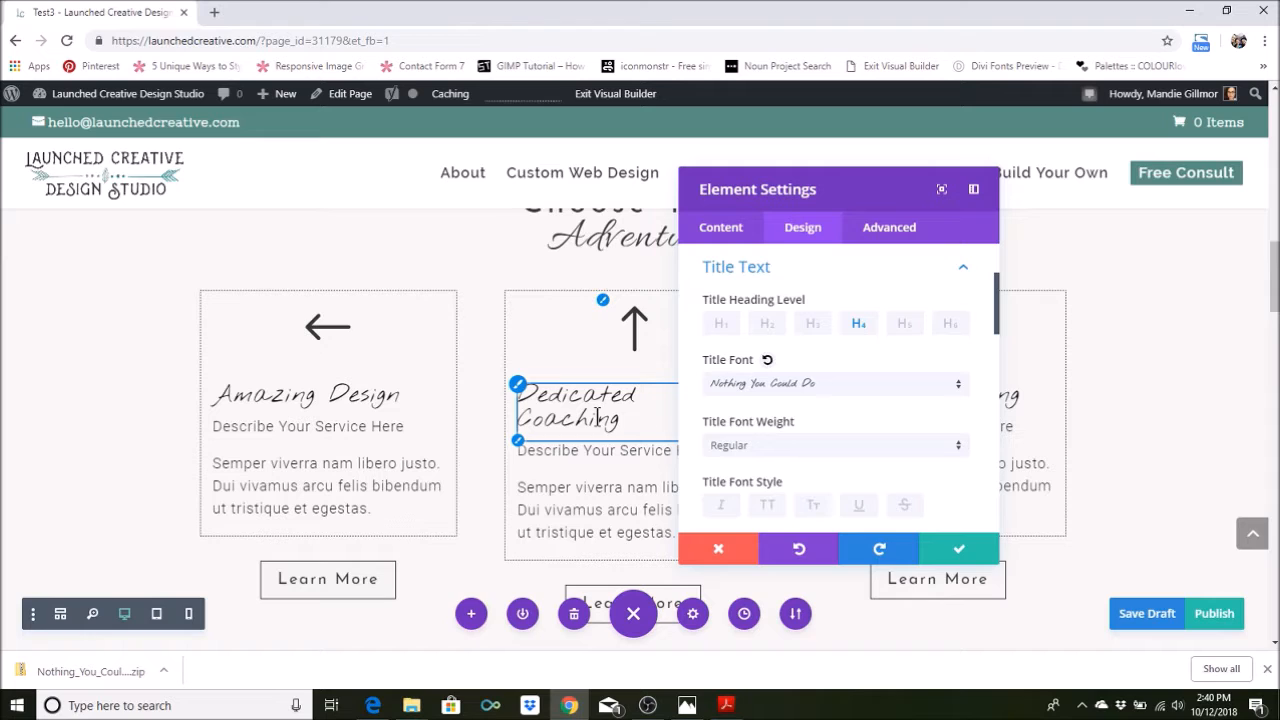
Set the blurbs' title text size to 28px and look at the title text color.
{"action": "scroll", "coordinate": [777, 418], "scroll_direction": "down", "scroll_amount": 5}
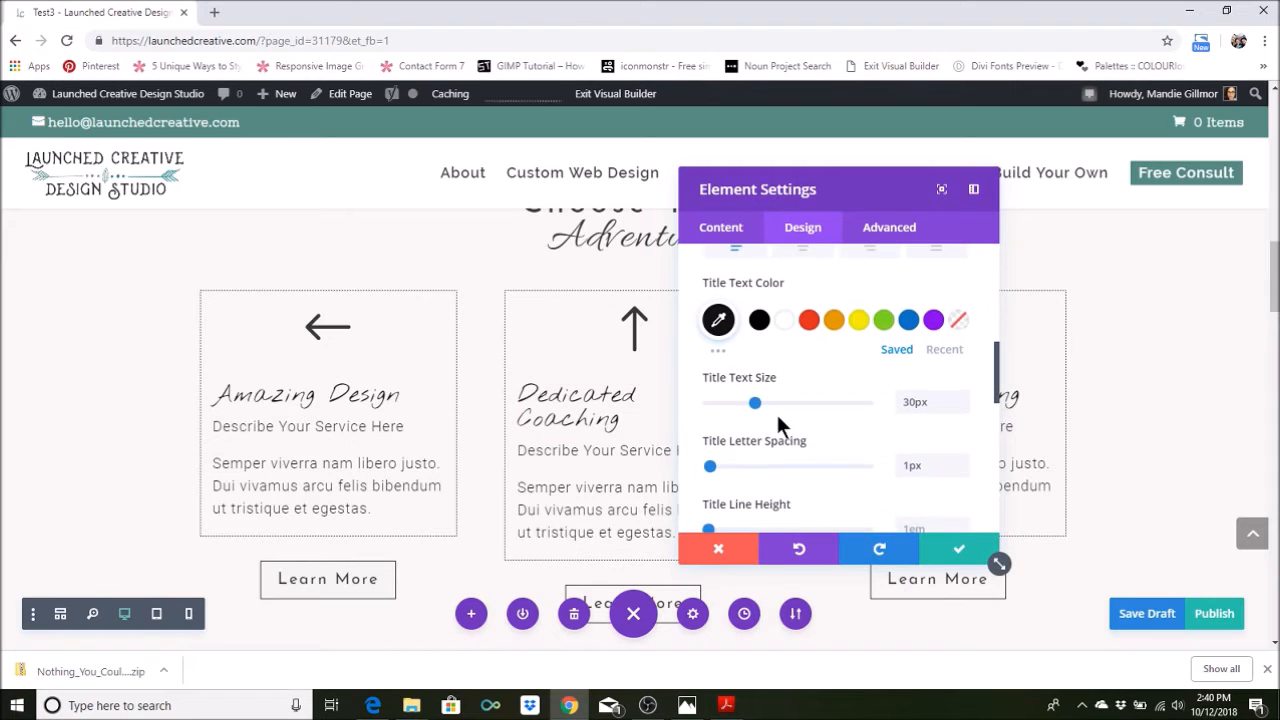
{"action": "left_click", "coordinate": [961, 406]}
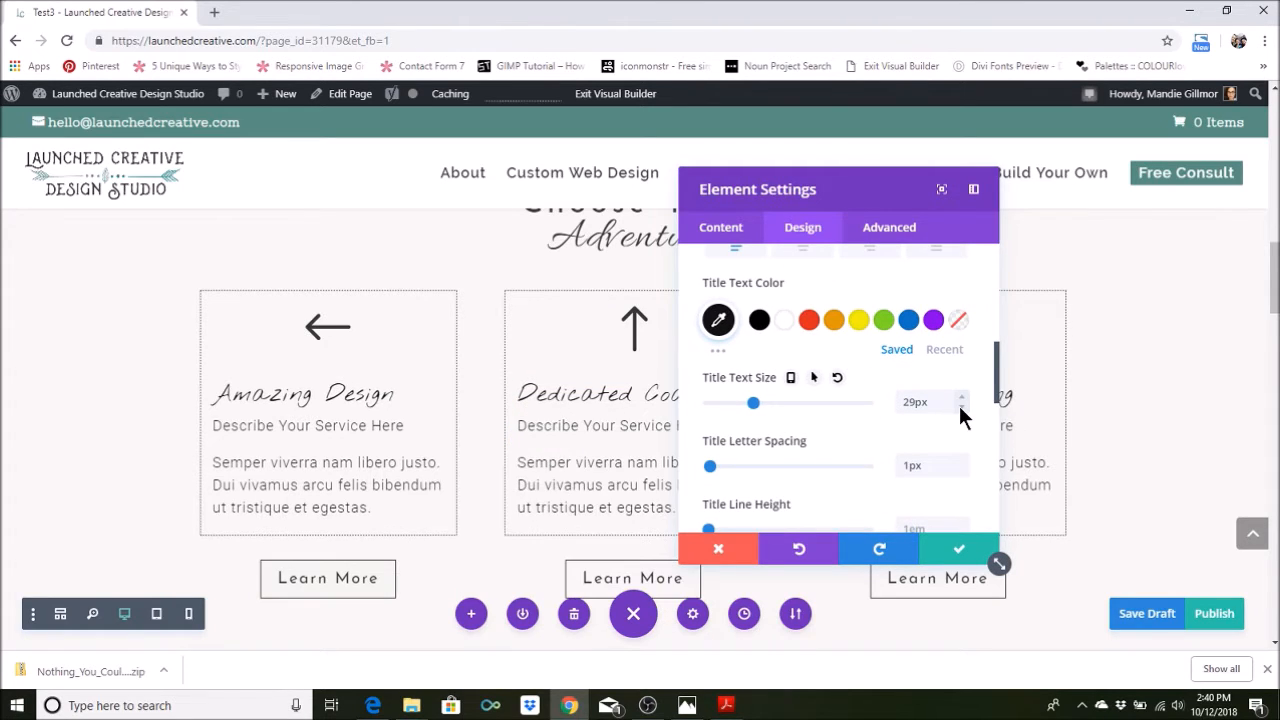
{"action": "left_click", "coordinate": [961, 406]}
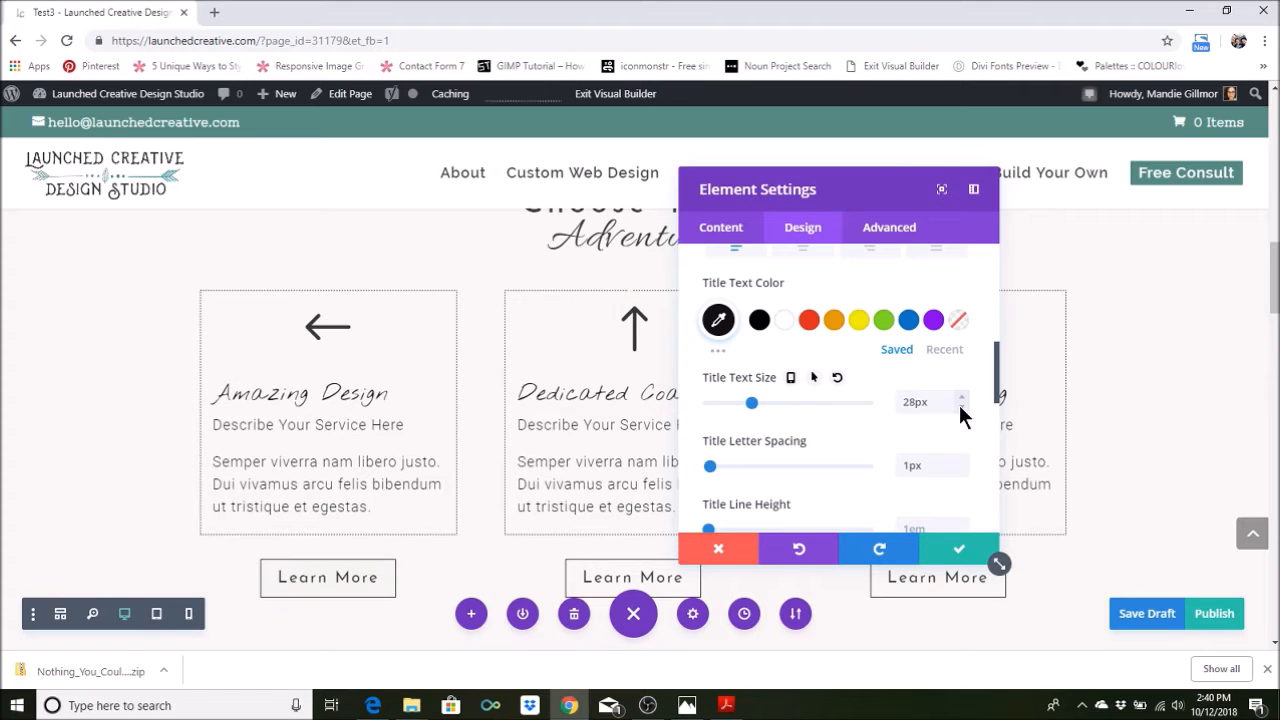
{"action": "left_click_drag", "start_coordinate": [855, 188], "coordinate": [887, 189]}
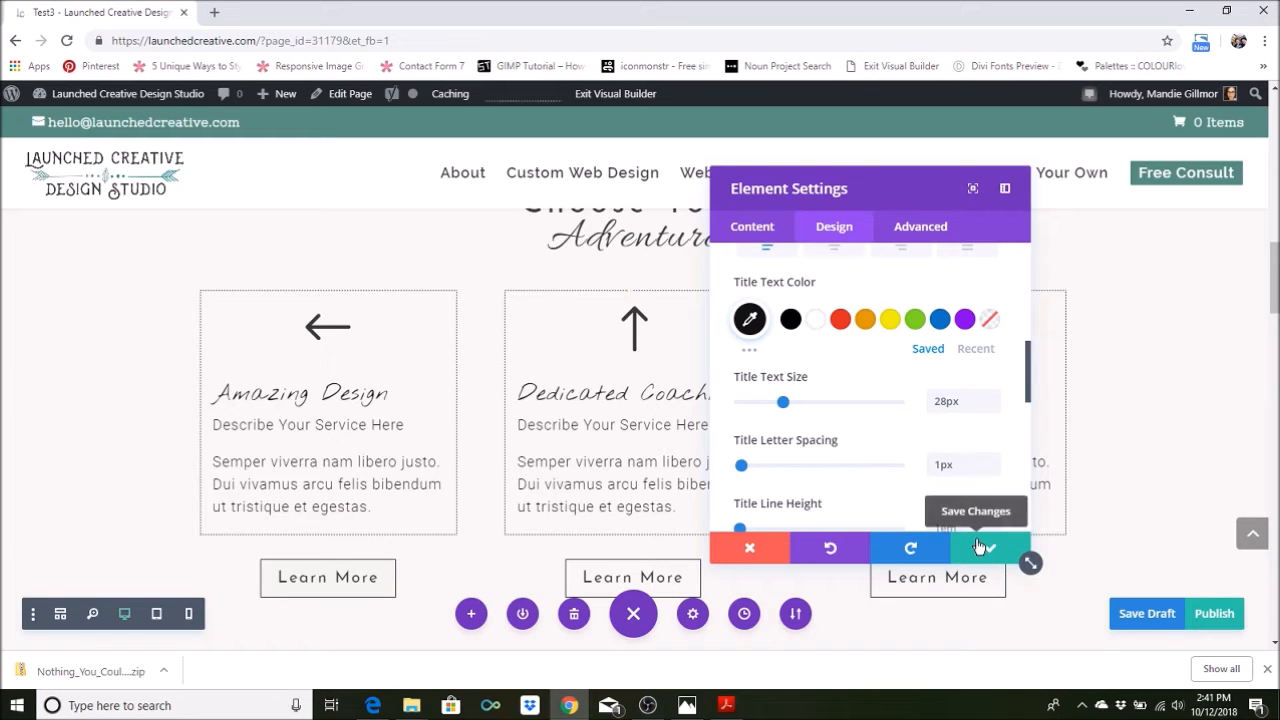
{"action": "left_click", "coordinate": [749, 319]}
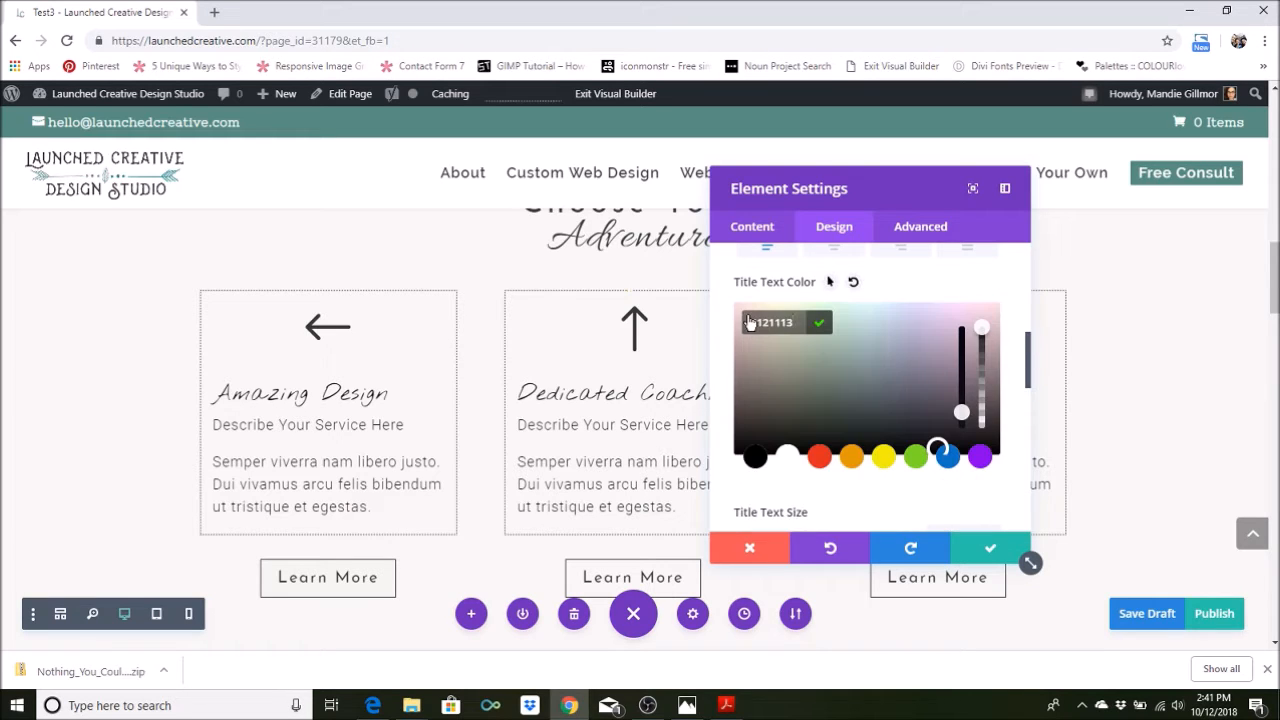
{"action": "left_click", "coordinate": [813, 476]}
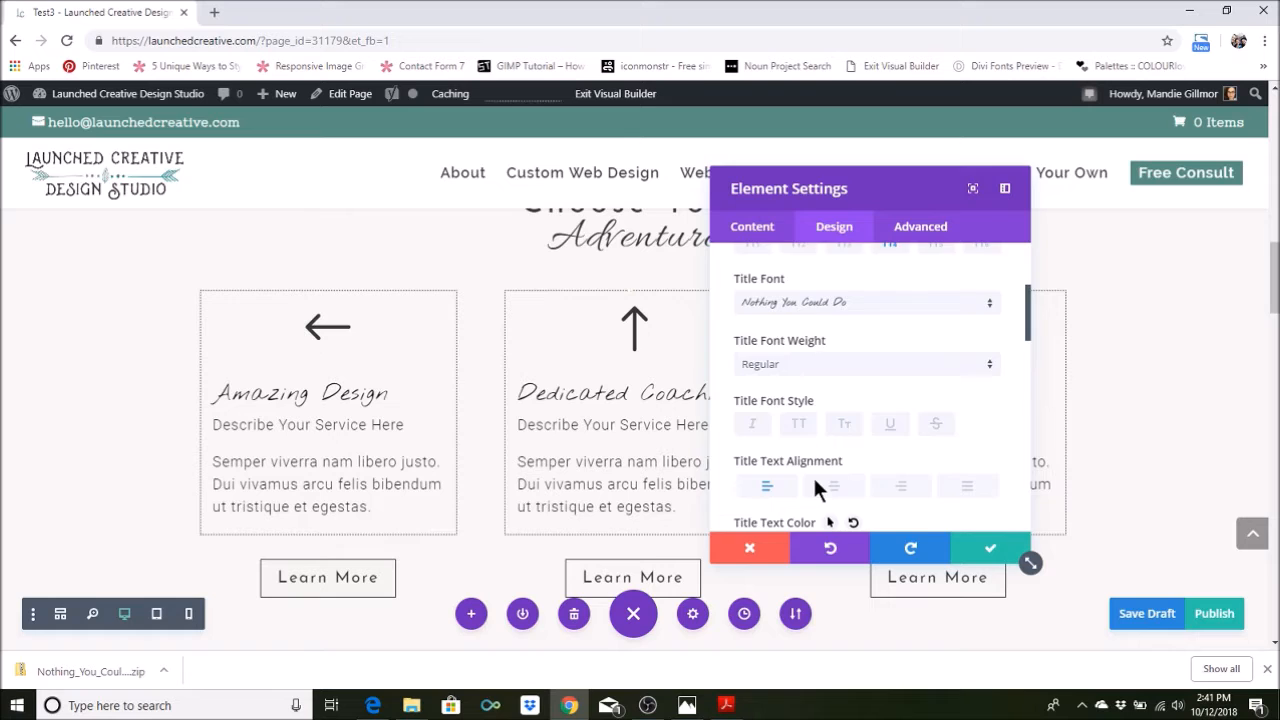
Try centered, right and justified alignment on the blurbs' body text and settle on left alignment.
{"action": "scroll", "coordinate": [813, 475], "scroll_direction": "down", "scroll_amount": 5}
{"action": "scroll", "coordinate": [813, 475], "scroll_direction": "down", "scroll_amount": 3}
{"action": "scroll", "coordinate": [830, 365], "scroll_direction": "up", "scroll_amount": 2}
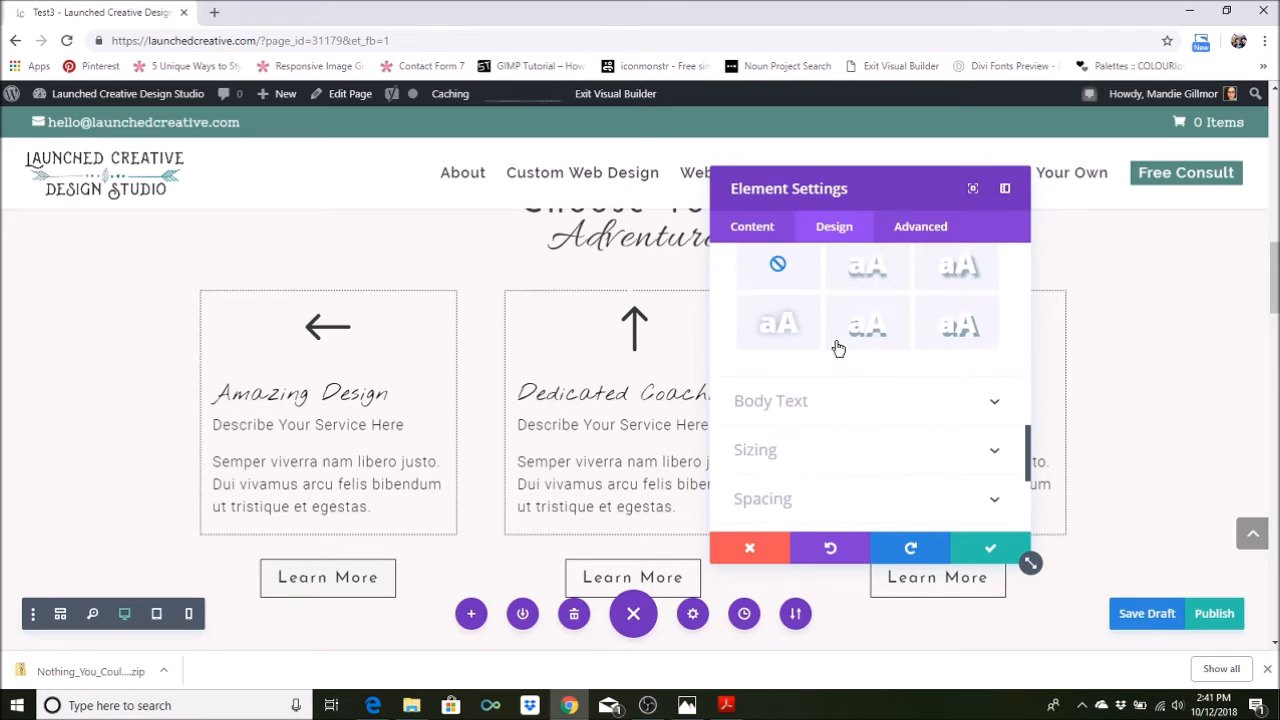
{"action": "left_click", "coordinate": [839, 408]}
{"action": "scroll", "coordinate": [812, 330], "scroll_direction": "down", "scroll_amount": 2}
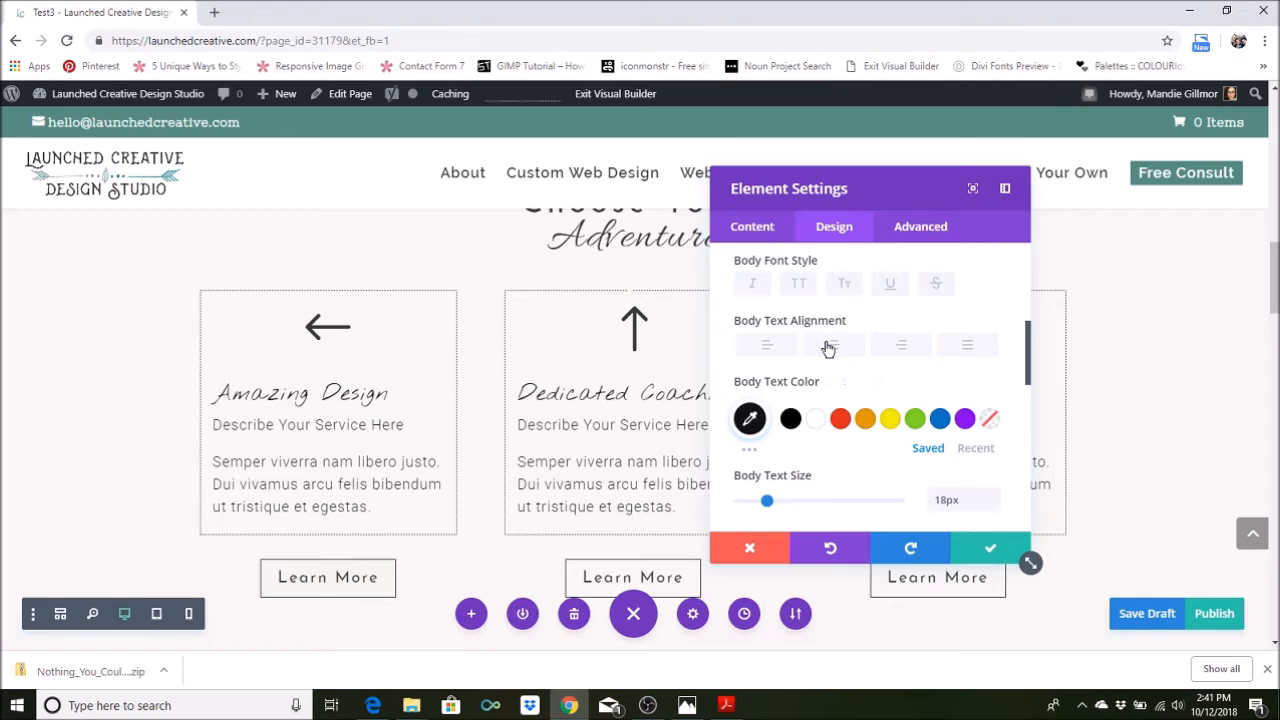
{"action": "left_click", "coordinate": [829, 347]}
{"action": "left_click", "coordinate": [781, 347]}
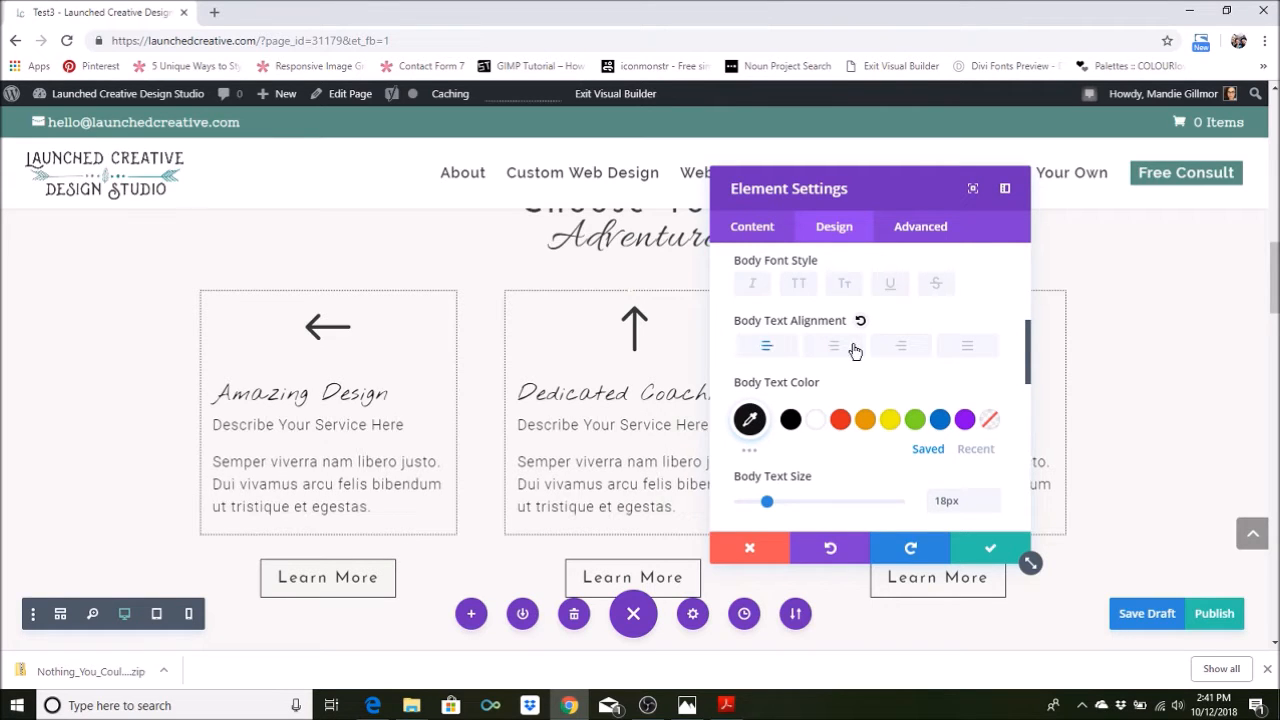
{"action": "left_click", "coordinate": [901, 346]}
{"action": "left_click", "coordinate": [966, 346]}
{"action": "left_click", "coordinate": [762, 348]}
Try the uppercase, small caps and italic styles on the blurbs' body text, turning each one off again.
{"action": "left_click", "coordinate": [797, 287]}
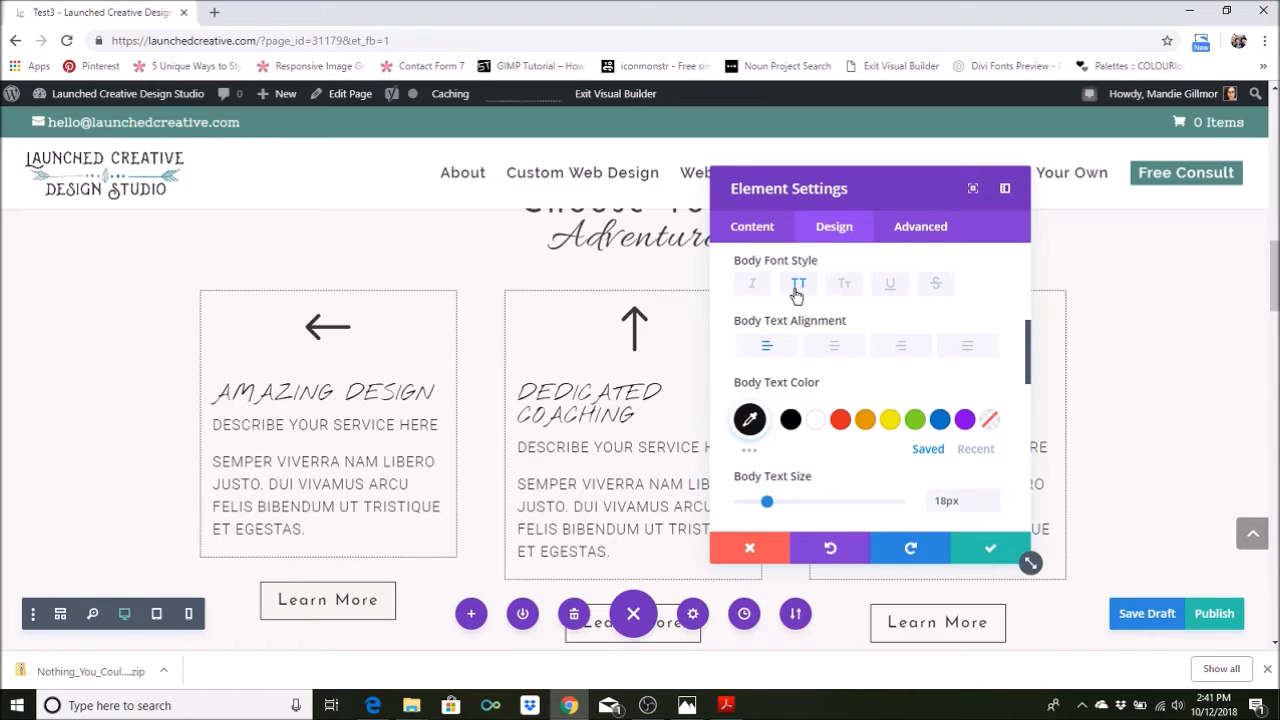
{"action": "left_click", "coordinate": [797, 287]}
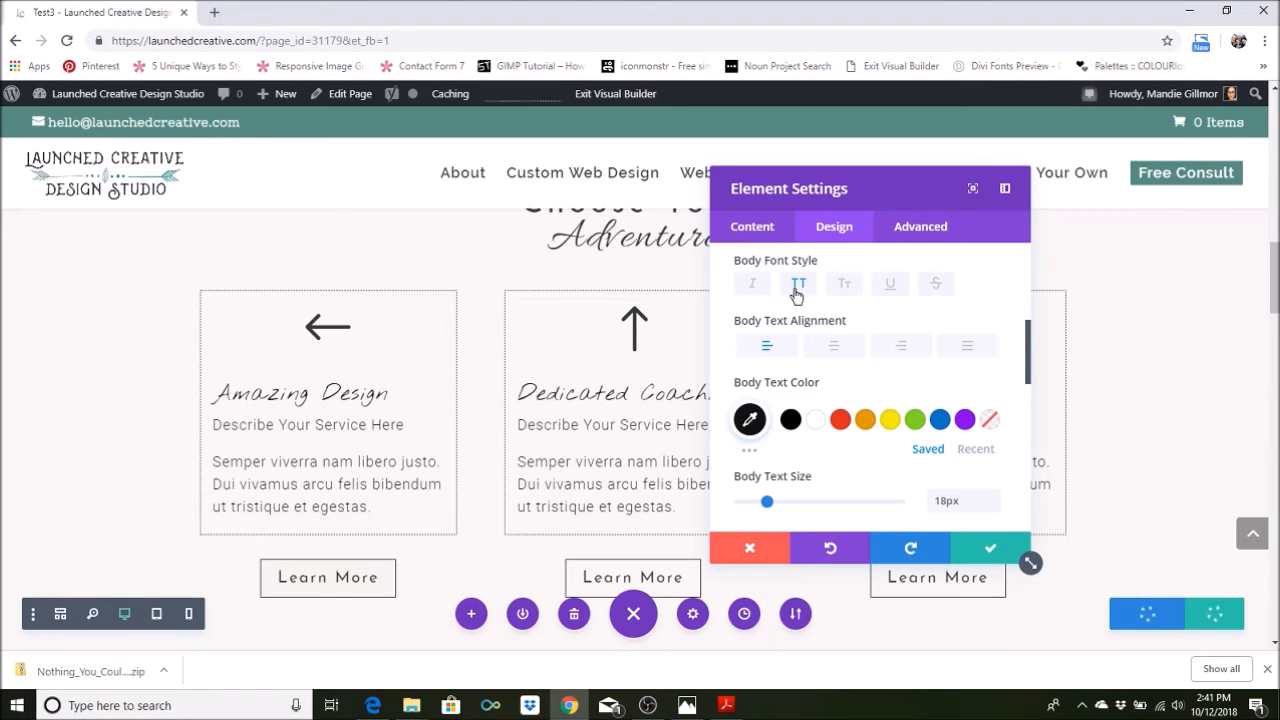
{"action": "left_click", "coordinate": [849, 292]}
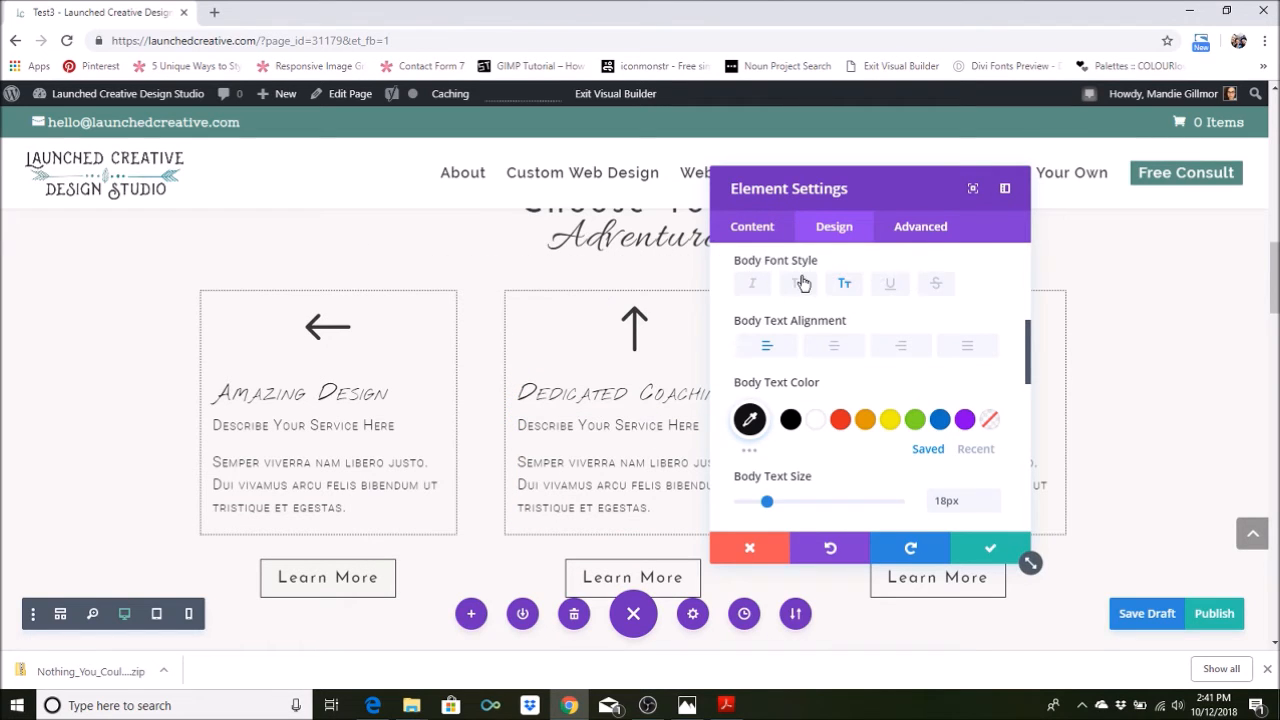
{"action": "left_click", "coordinate": [760, 291]}
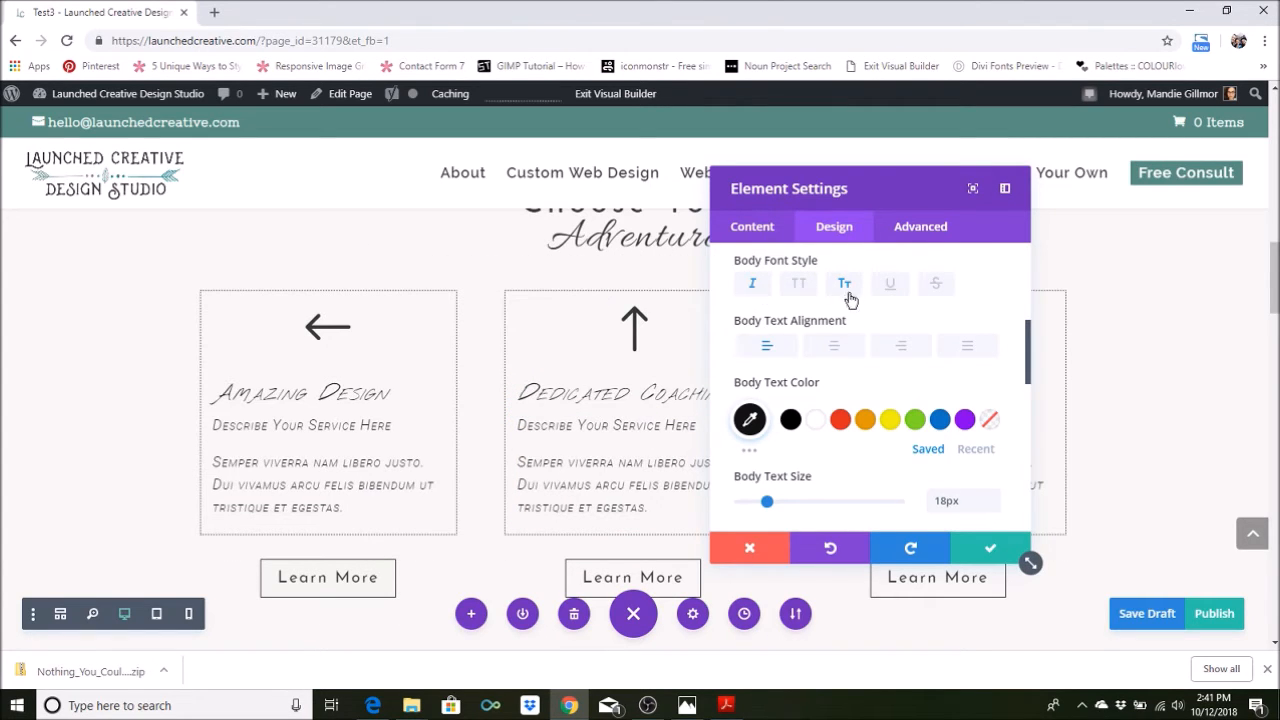
{"action": "left_click", "coordinate": [844, 294]}
{"action": "left_click", "coordinate": [756, 287]}
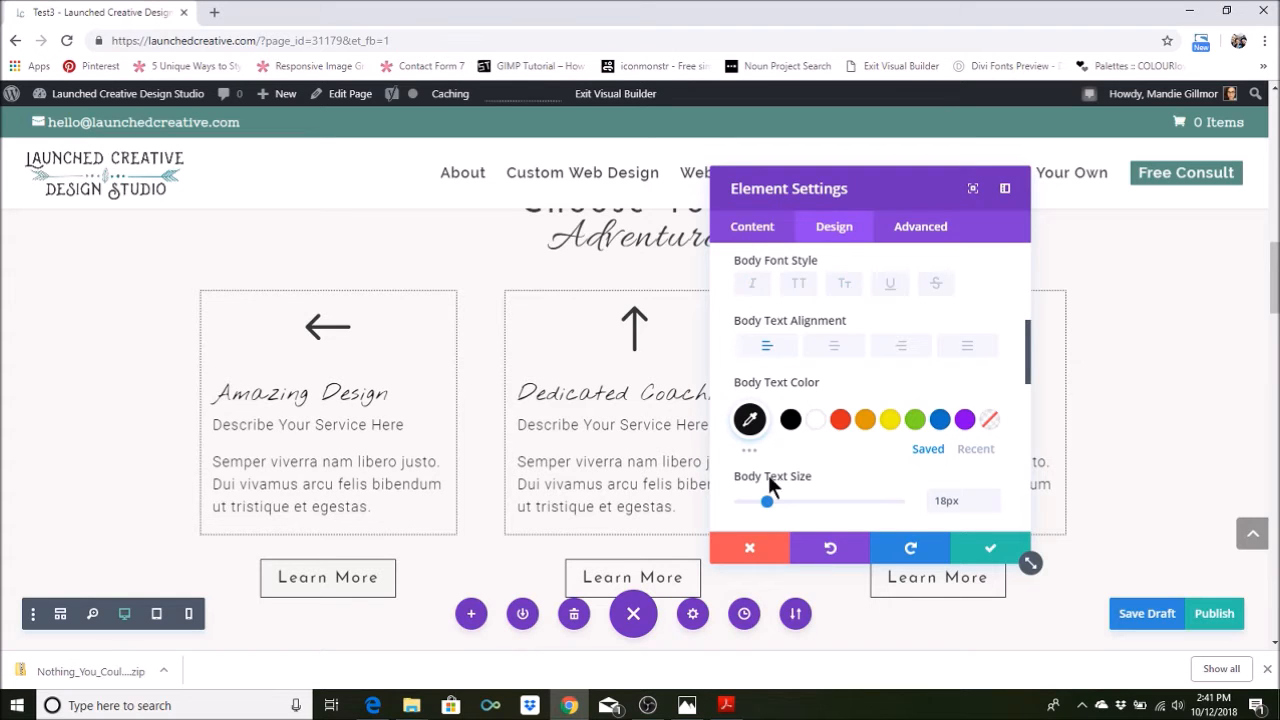
Save the shared design changes made to the three blurbs.
{"action": "left_click", "coordinate": [988, 552]}
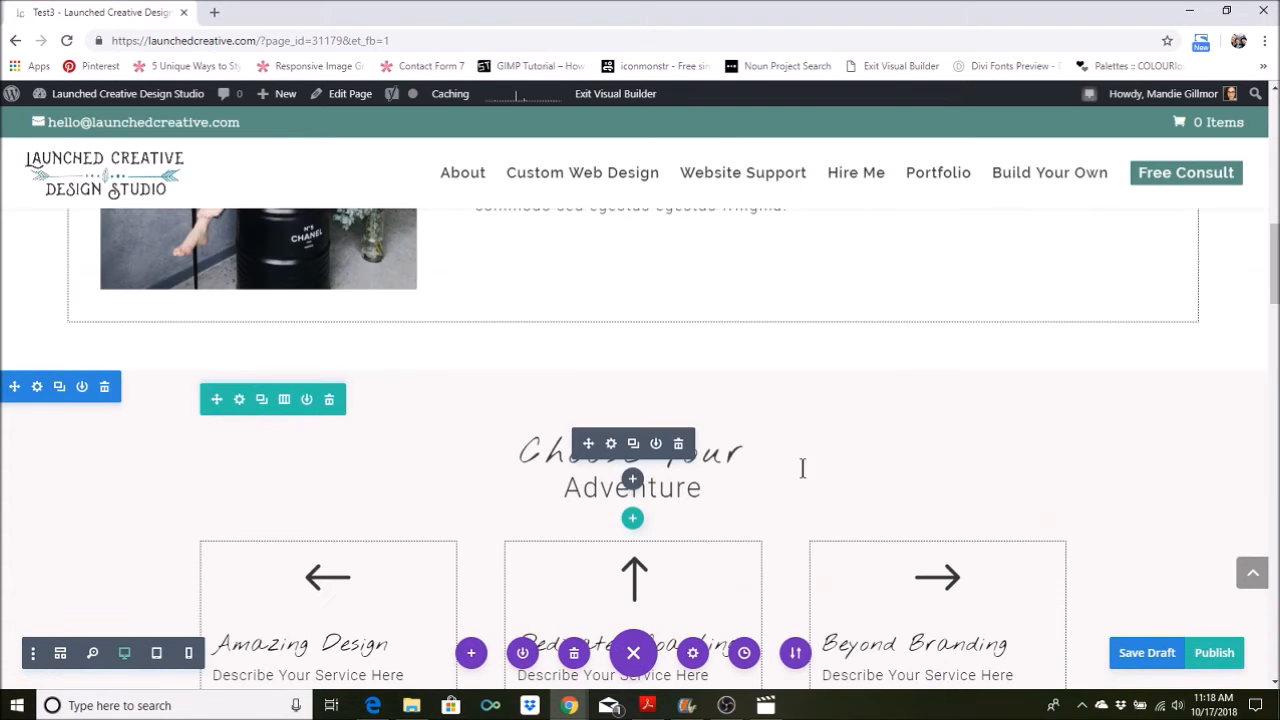
Review the fonts of the Choose Your Adventure heading, the three blurbs and the buttons below them.
{"action": "scroll", "coordinate": [527, 455], "scroll_direction": "down", "scroll_amount": 2}
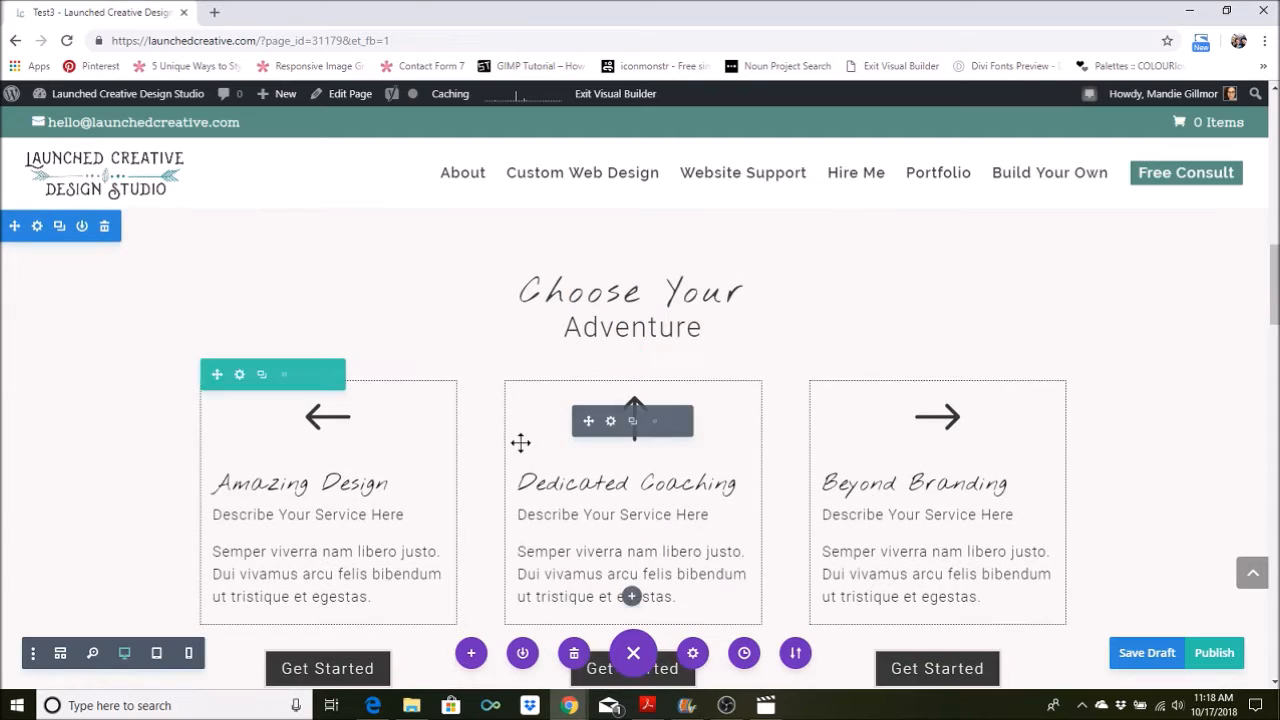
{"action": "scroll", "coordinate": [520, 440], "scroll_direction": "up", "scroll_amount": 1}
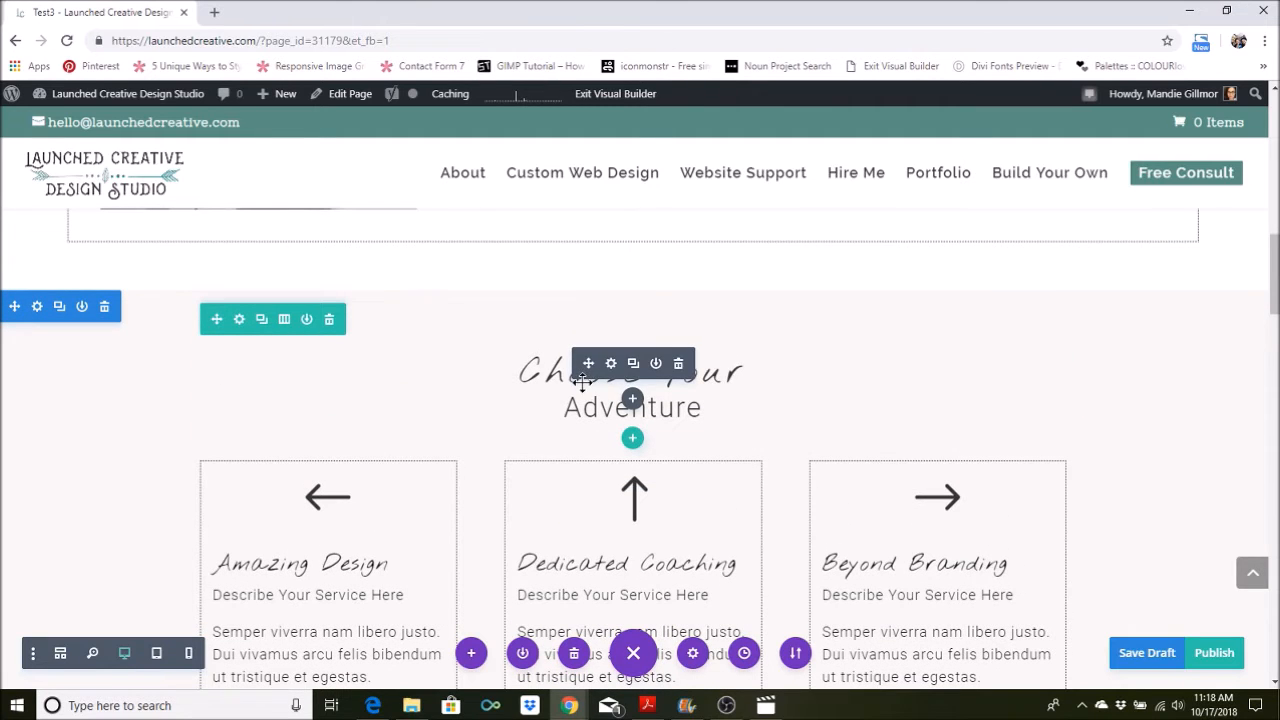
{"action": "scroll", "coordinate": [582, 383], "scroll_direction": "down", "scroll_amount": 7}
{"action": "scroll", "coordinate": [582, 383], "scroll_direction": "up", "scroll_amount": 4}
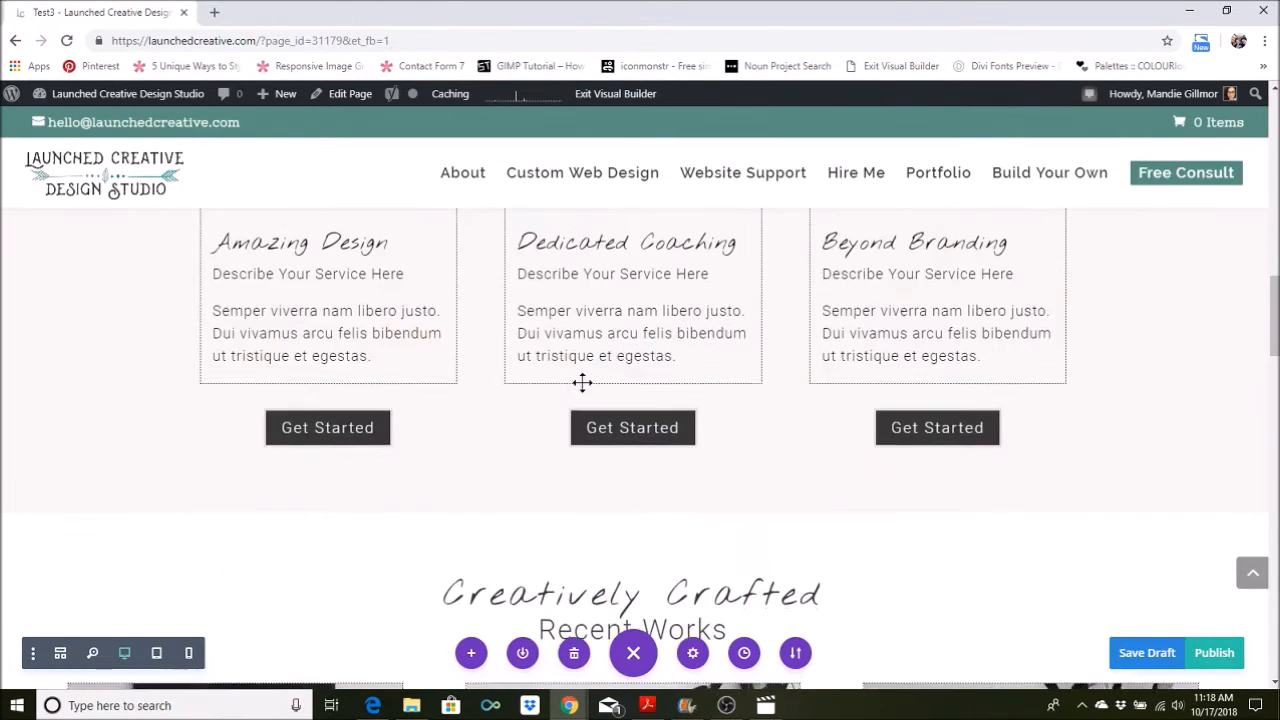
{"action": "scroll", "coordinate": [582, 383], "scroll_direction": "up", "scroll_amount": 4}
{"action": "scroll", "coordinate": [580, 380], "scroll_direction": "down", "scroll_amount": 1}
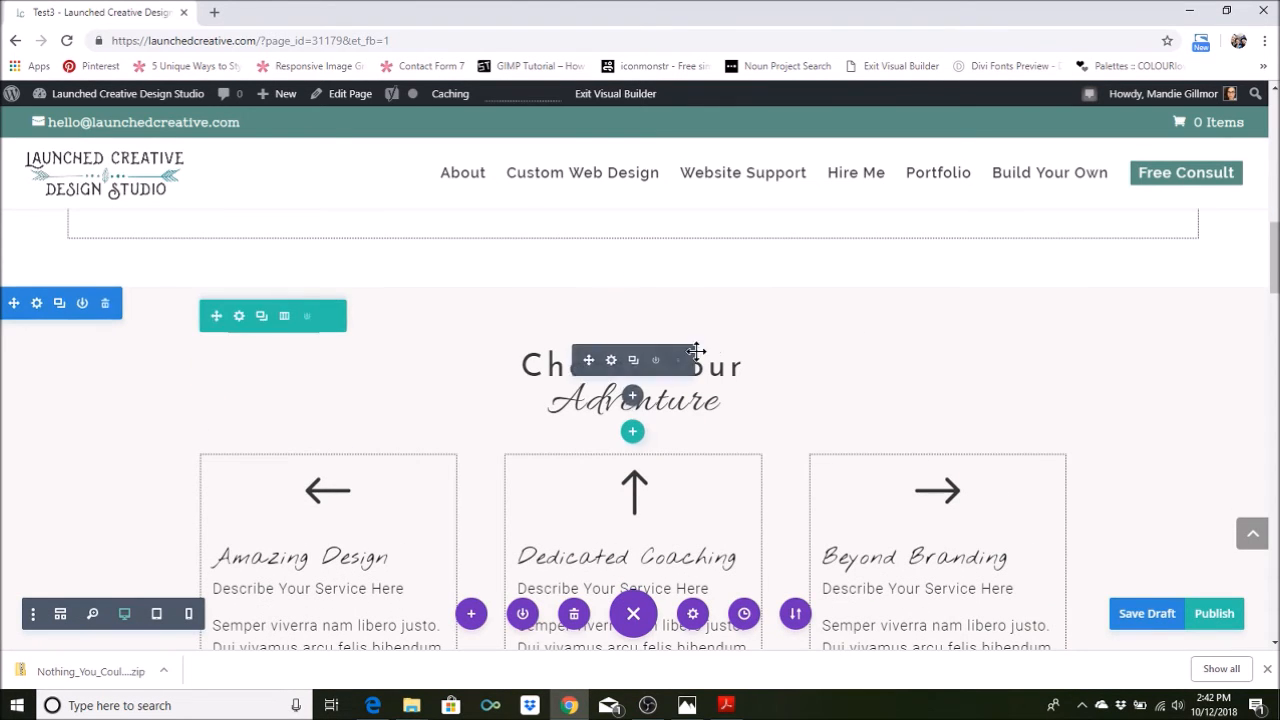
Select the Choose Your Adventure, Creatively Crafted Recent Works and Favorites From The Blog heading modules together and open their shared settings.
{"action": "left_click", "coordinate": [612, 366]}
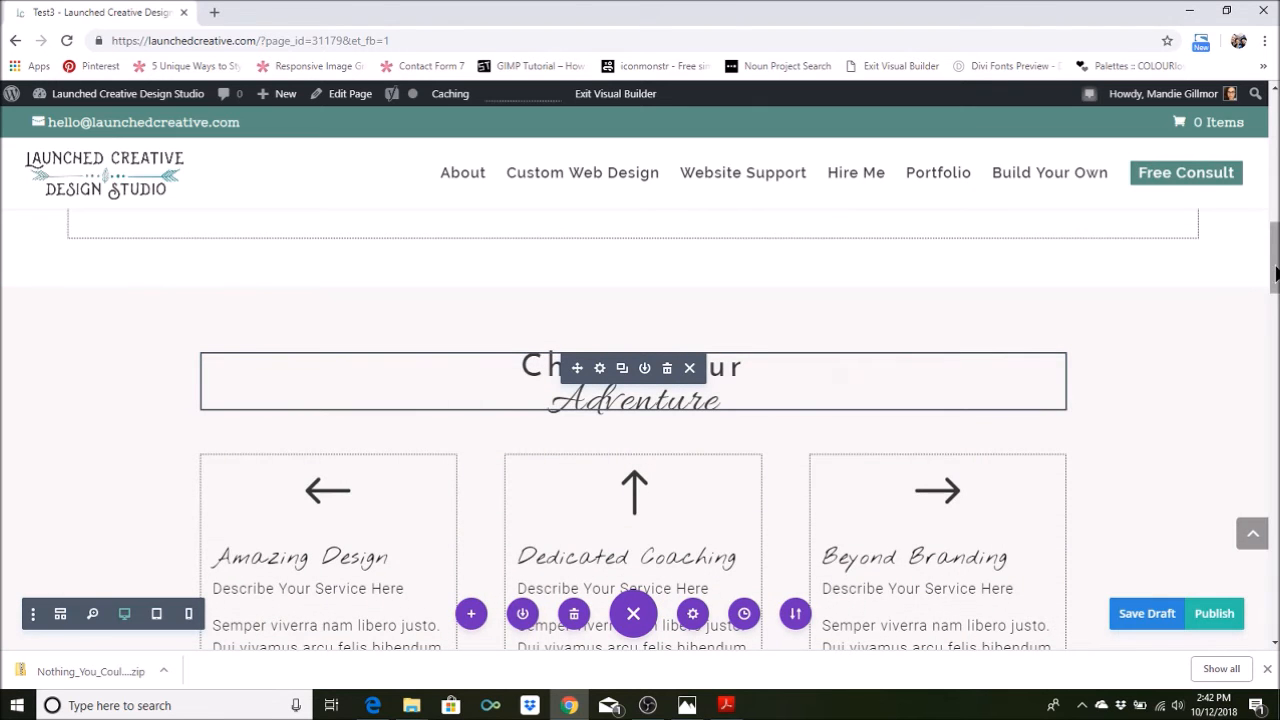
{"action": "left_click_drag", "start_coordinate": [1276, 272], "coordinate": [1276, 343]}
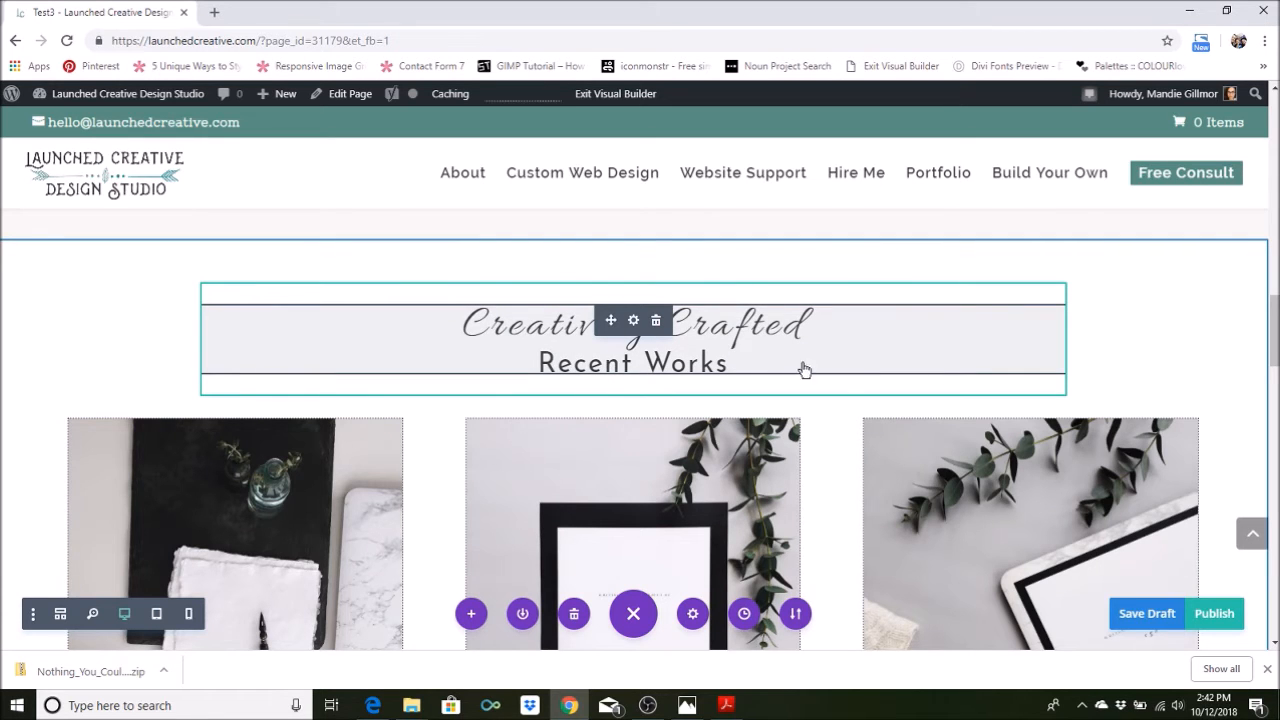
{"action": "left_click_drag", "start_coordinate": [1276, 340], "coordinate": [1276, 418]}
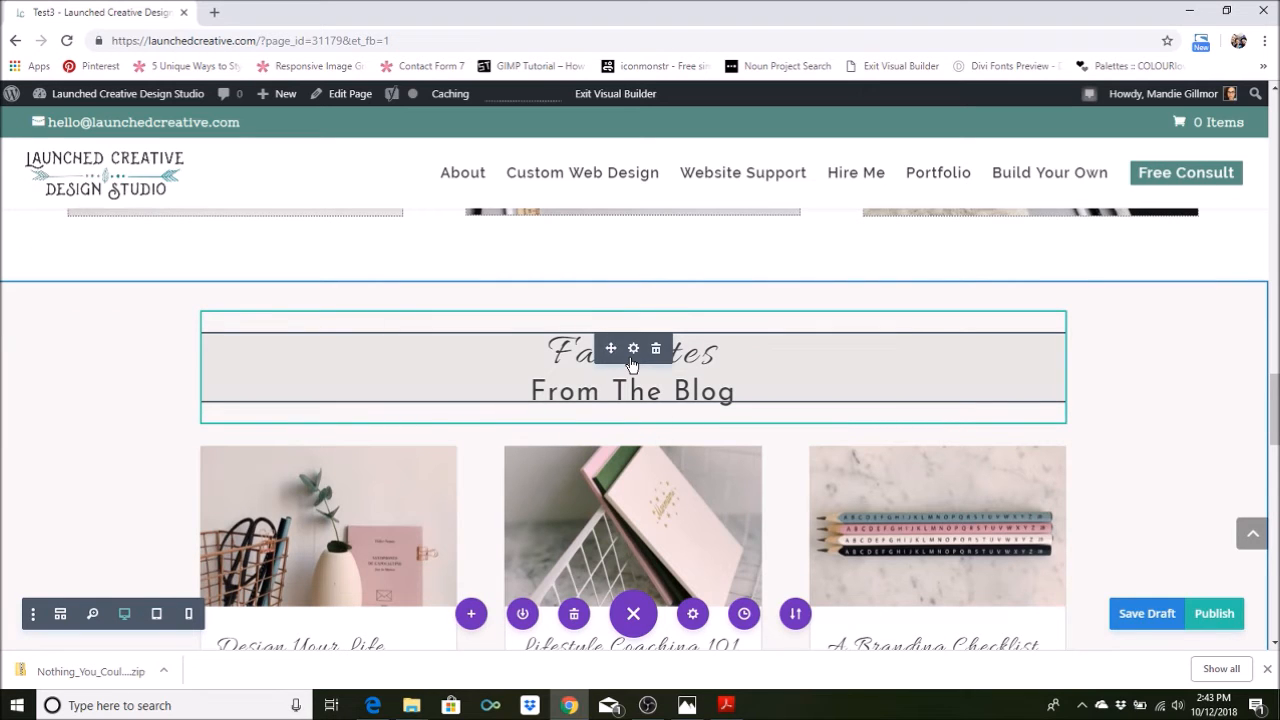
{"action": "mouse_move", "coordinate": [1275, 408]}
{"action": "left_mouse_down"}
{"action": "mouse_move", "coordinate": [1275, 529]}
{"action": "mouse_move", "coordinate": [1275, 314]}
{"action": "mouse_move", "coordinate": [1275, 404]}
{"action": "left_mouse_up"}
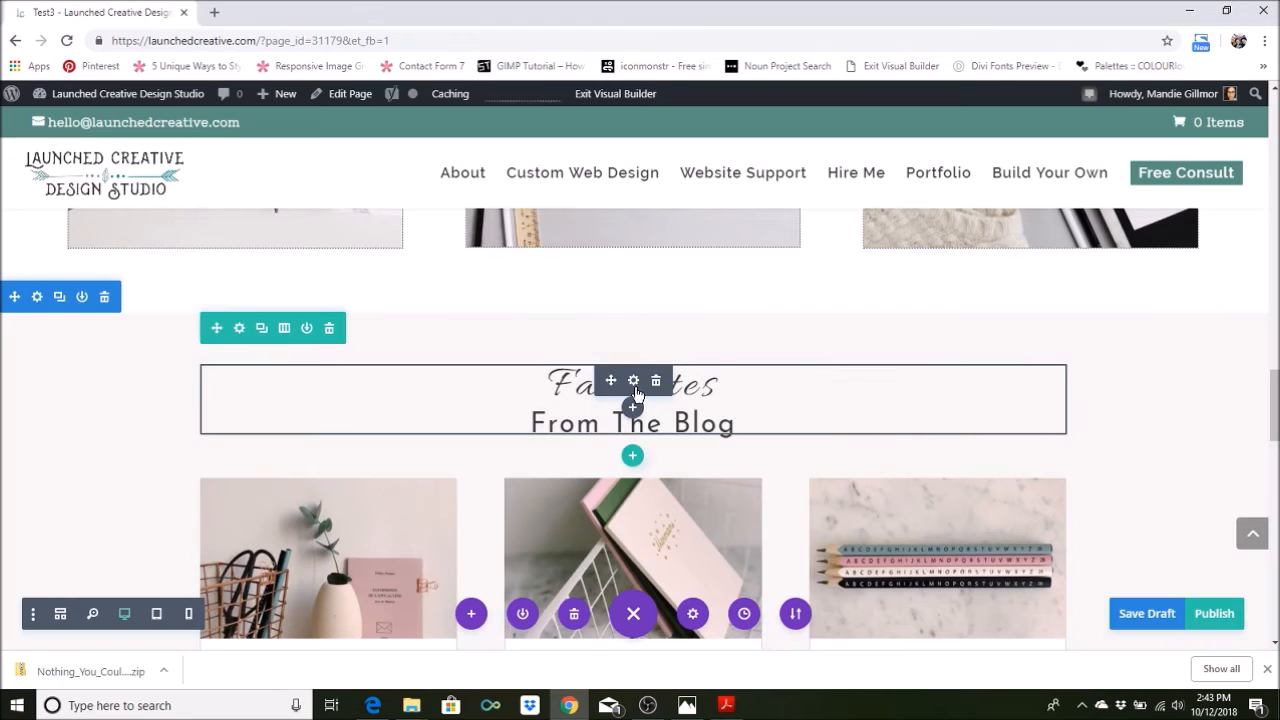
{"action": "left_click", "coordinate": [634, 384]}
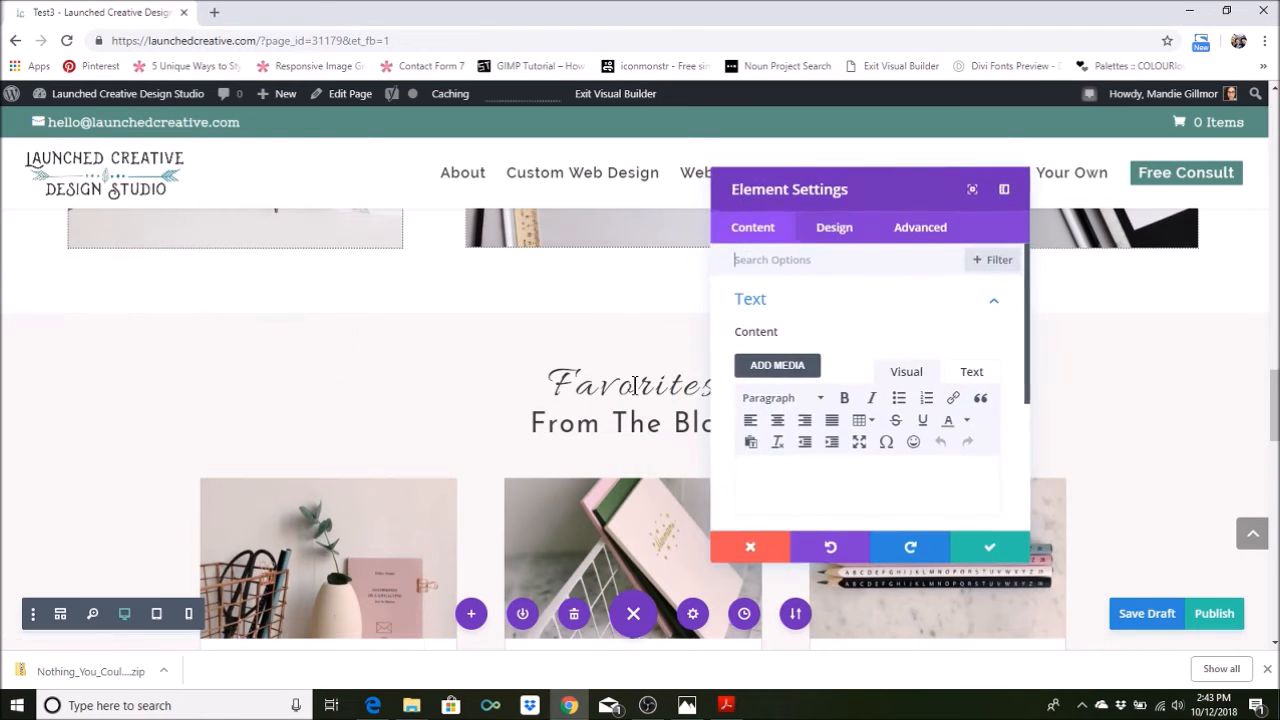
Set the three selected modules' body text font to Roboto with the Light font weight.
{"action": "left_click", "coordinate": [852, 236]}
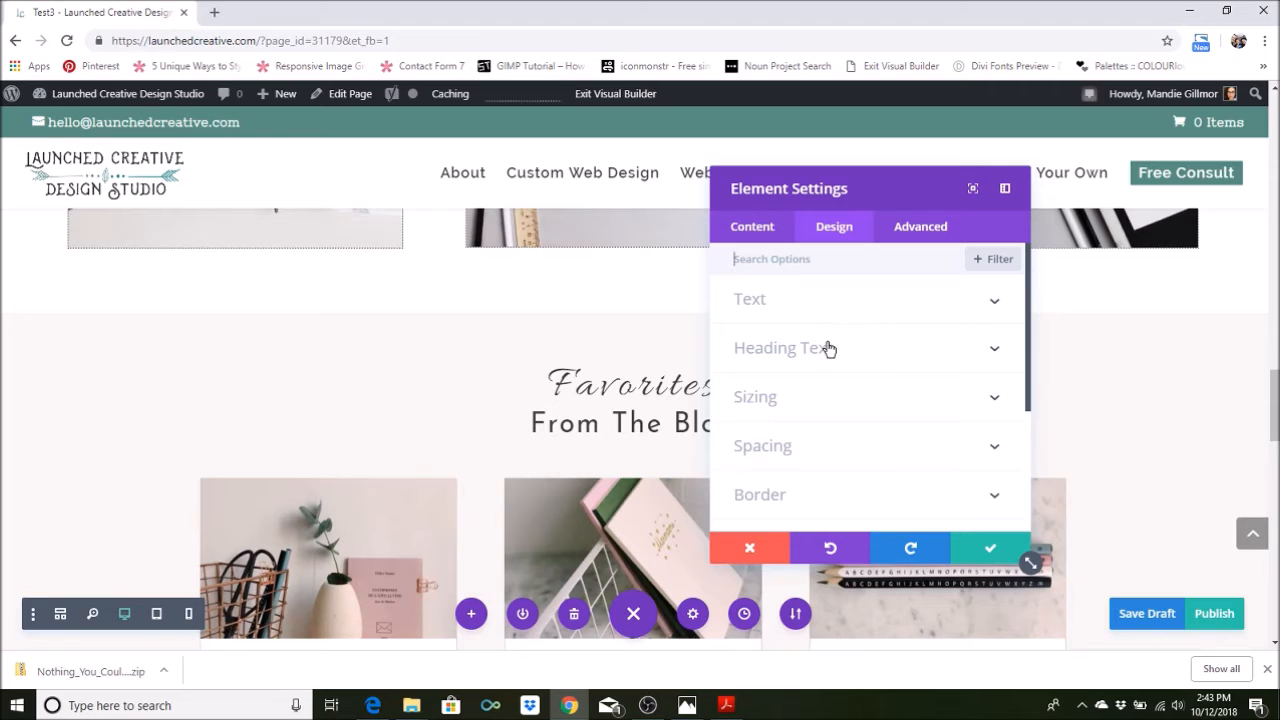
{"action": "left_click", "coordinate": [820, 300]}
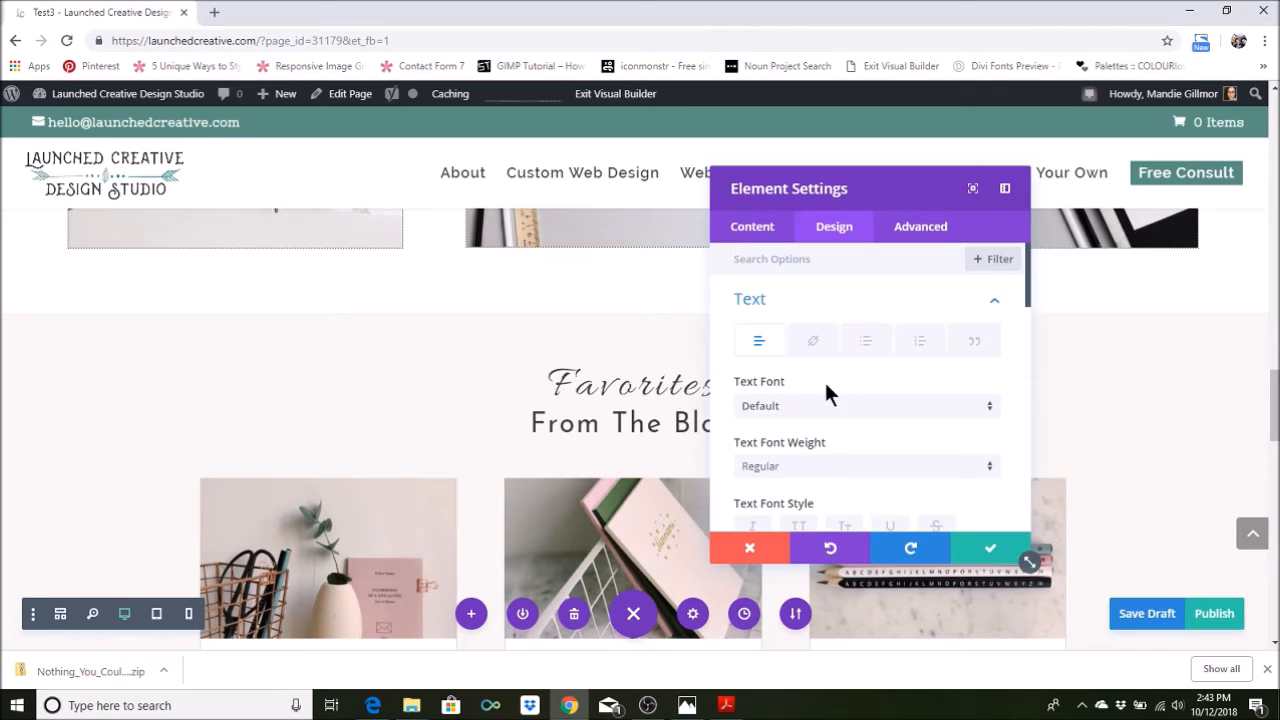
{"action": "scroll", "coordinate": [809, 437], "scroll_direction": "down", "scroll_amount": 2}
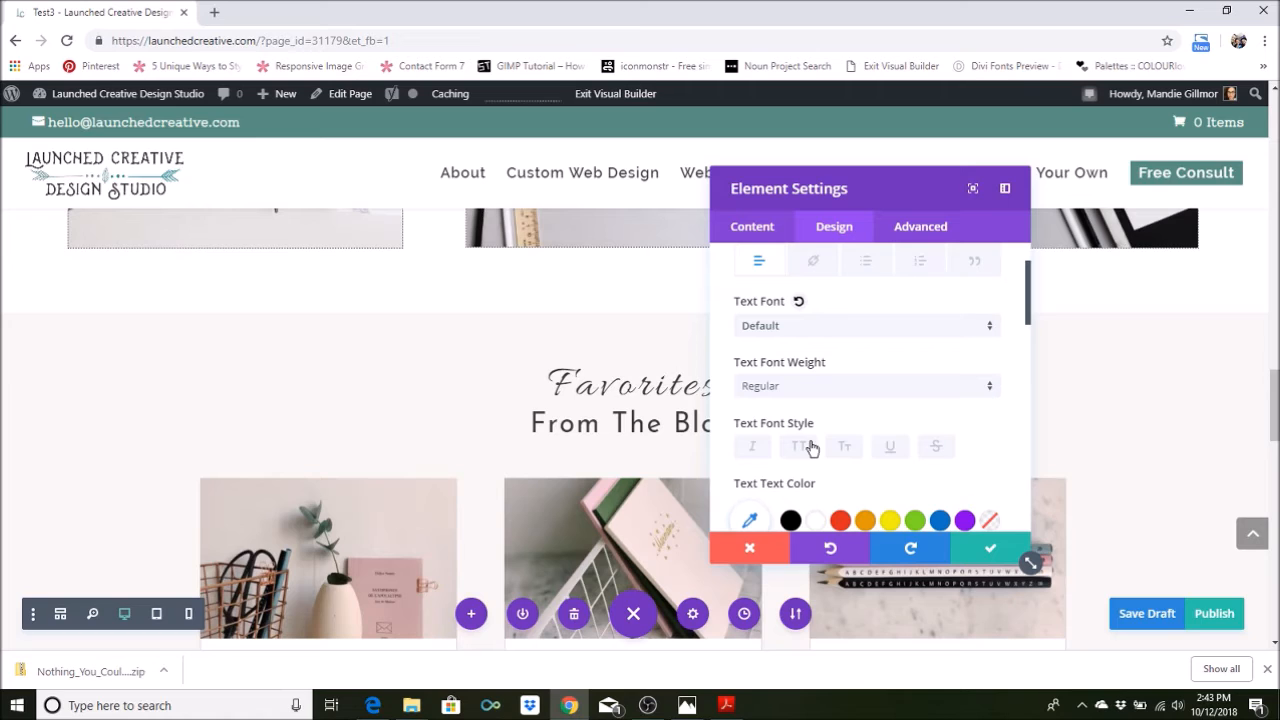
{"action": "left_click", "coordinate": [775, 326]}
{"action": "left_click", "coordinate": [778, 265]}
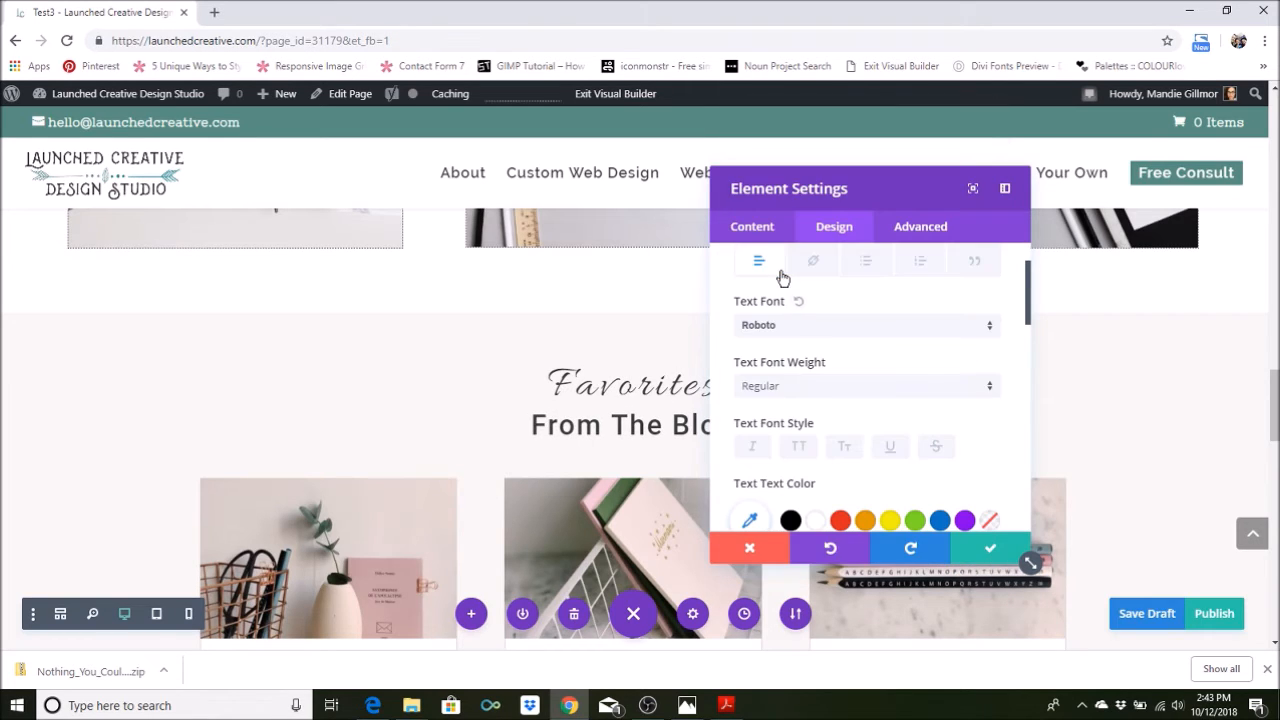
{"action": "left_click", "coordinate": [795, 386]}
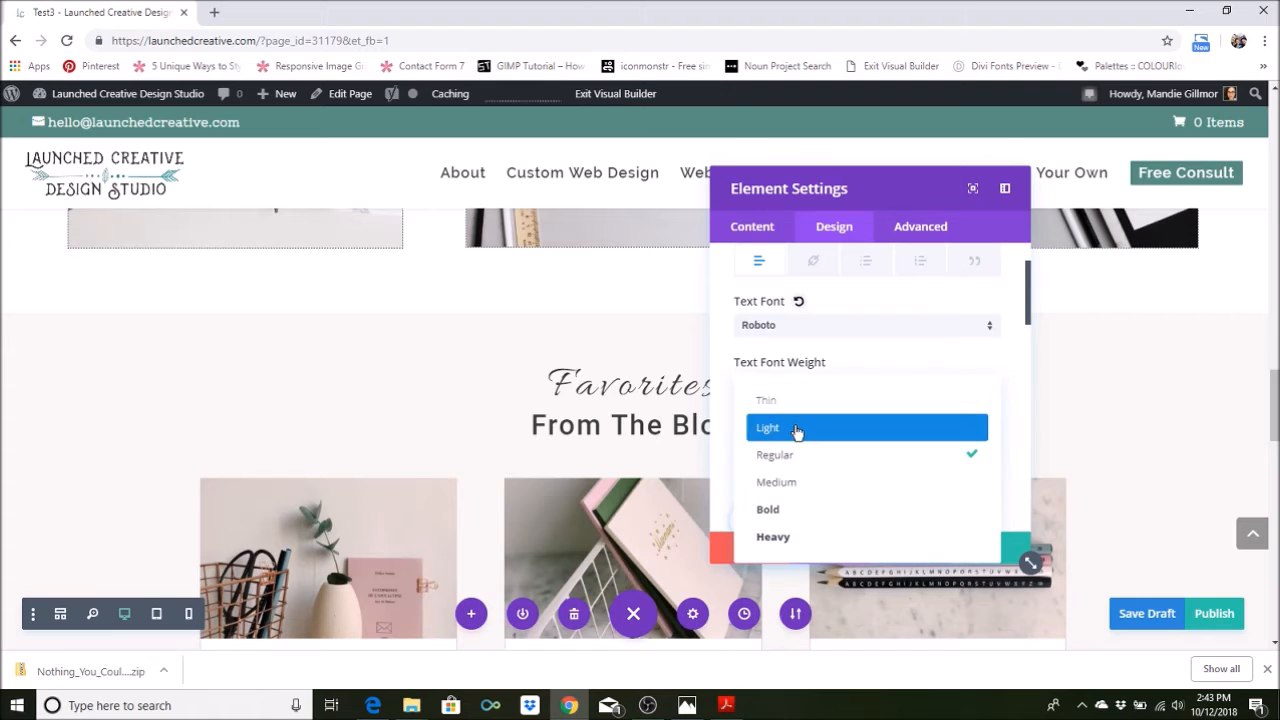
{"action": "left_click", "coordinate": [797, 428]}
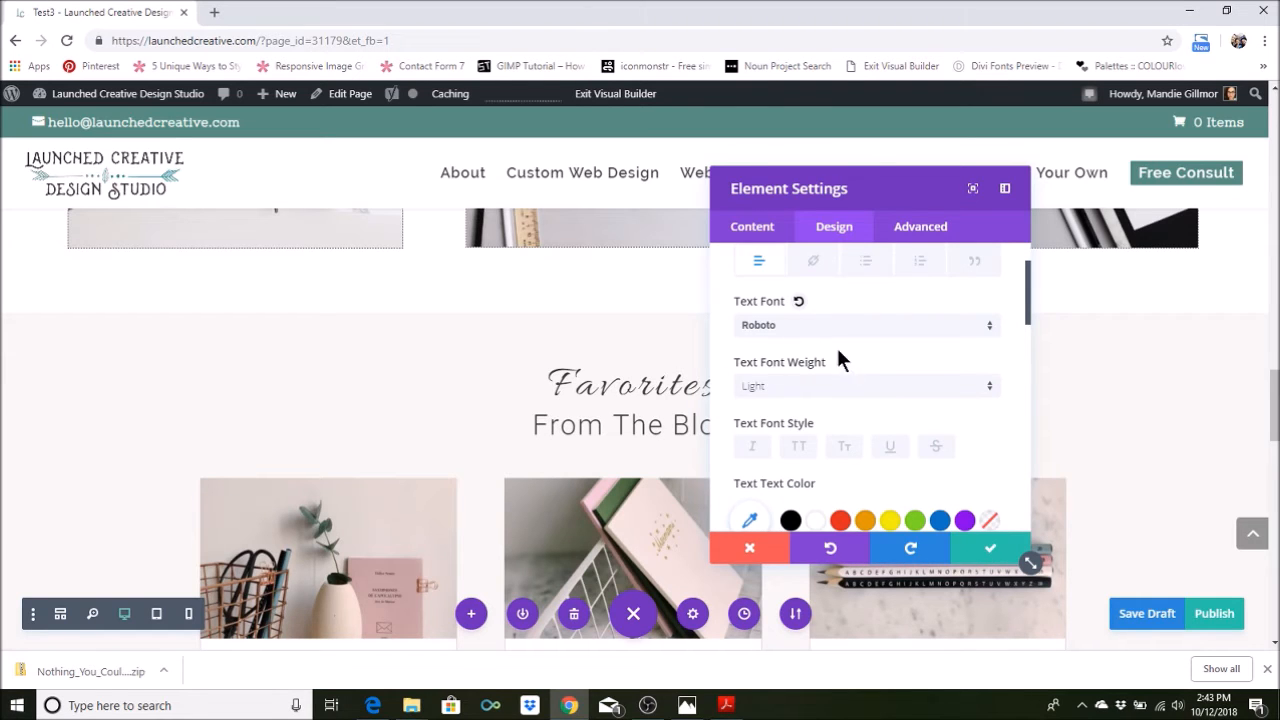
Set the H1 heading font of the three selected modules to Nothing You Could Do.
{"action": "scroll", "coordinate": [969, 385], "scroll_direction": "down", "scroll_amount": 10}
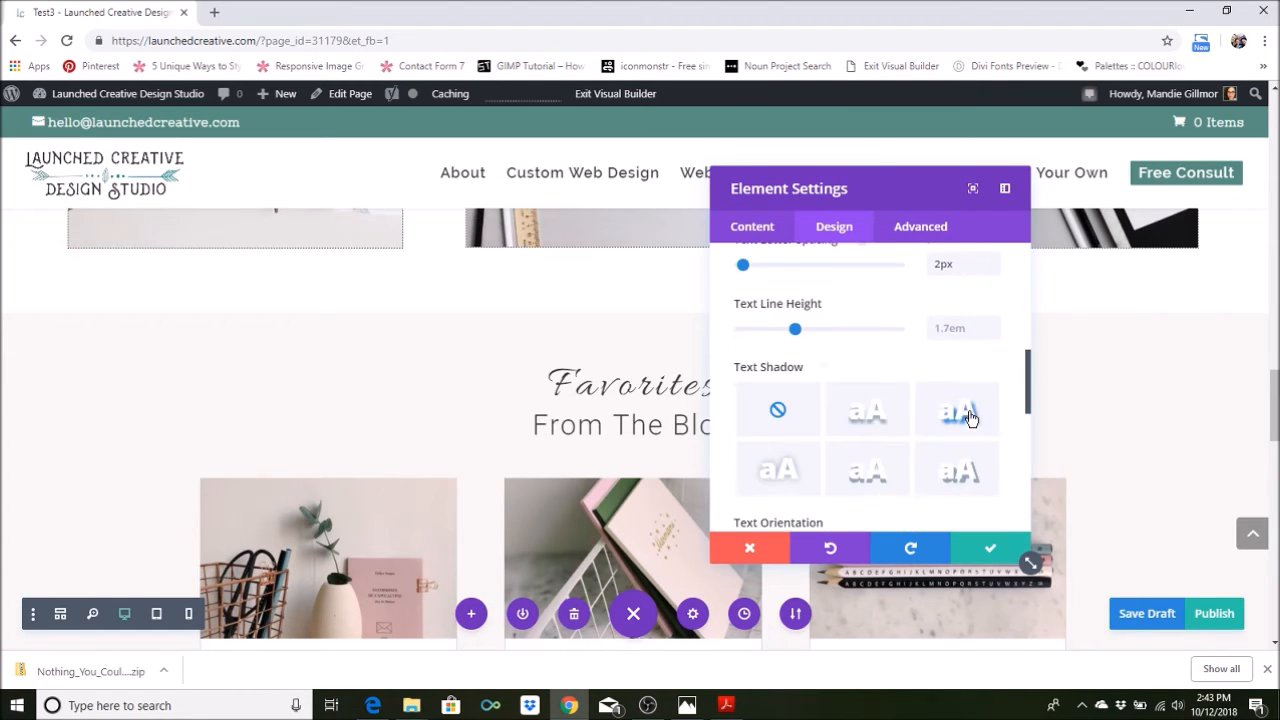
{"action": "scroll", "coordinate": [965, 425], "scroll_direction": "down", "scroll_amount": 4}
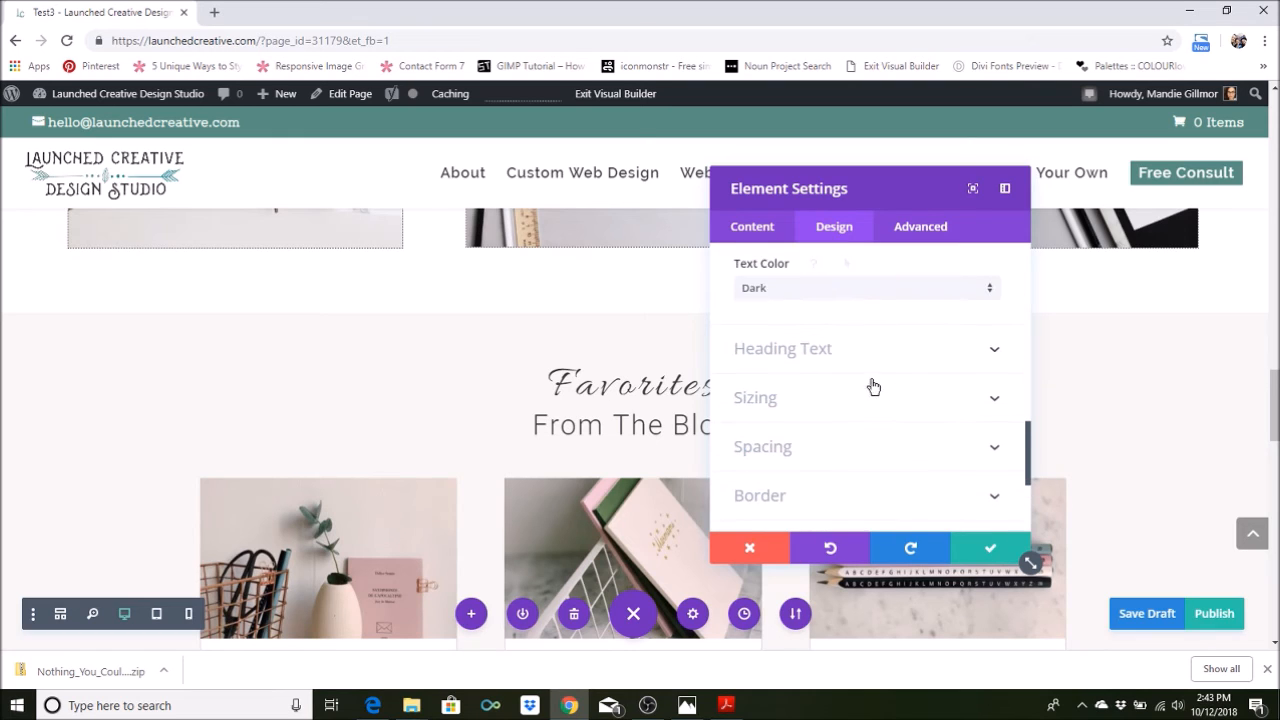
{"action": "left_click", "coordinate": [862, 365]}
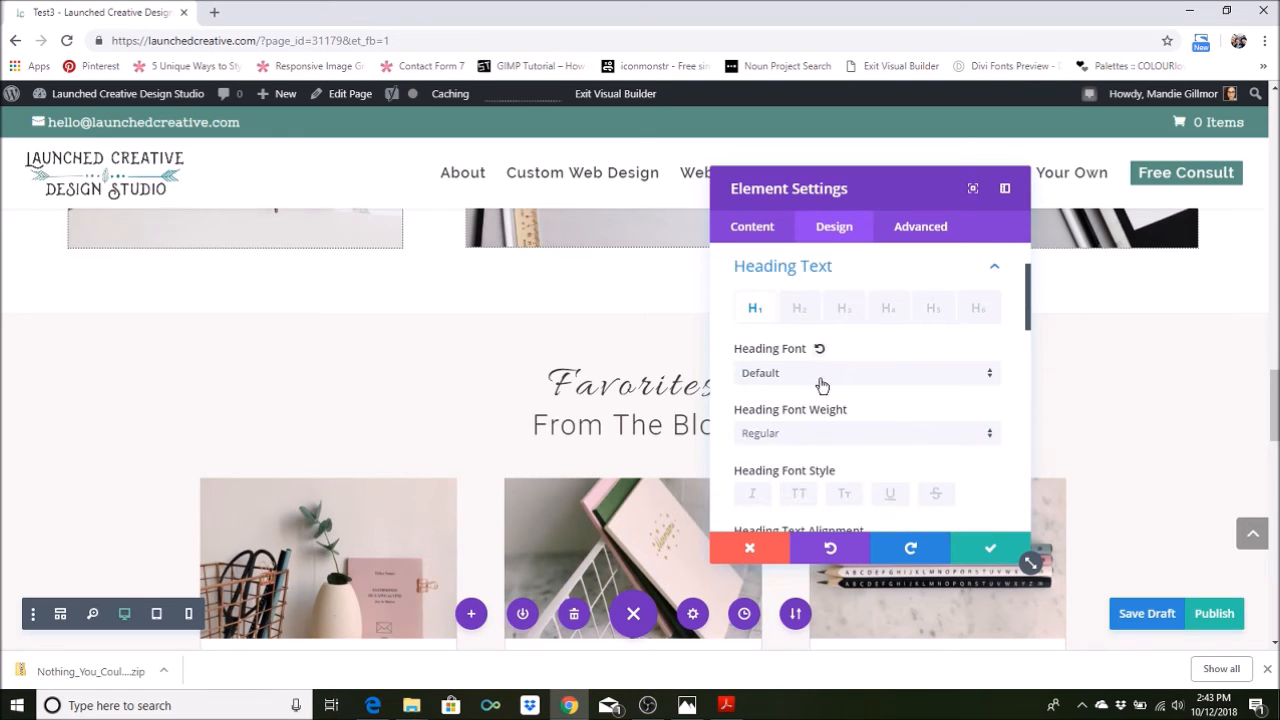
{"action": "left_click", "coordinate": [820, 373]}
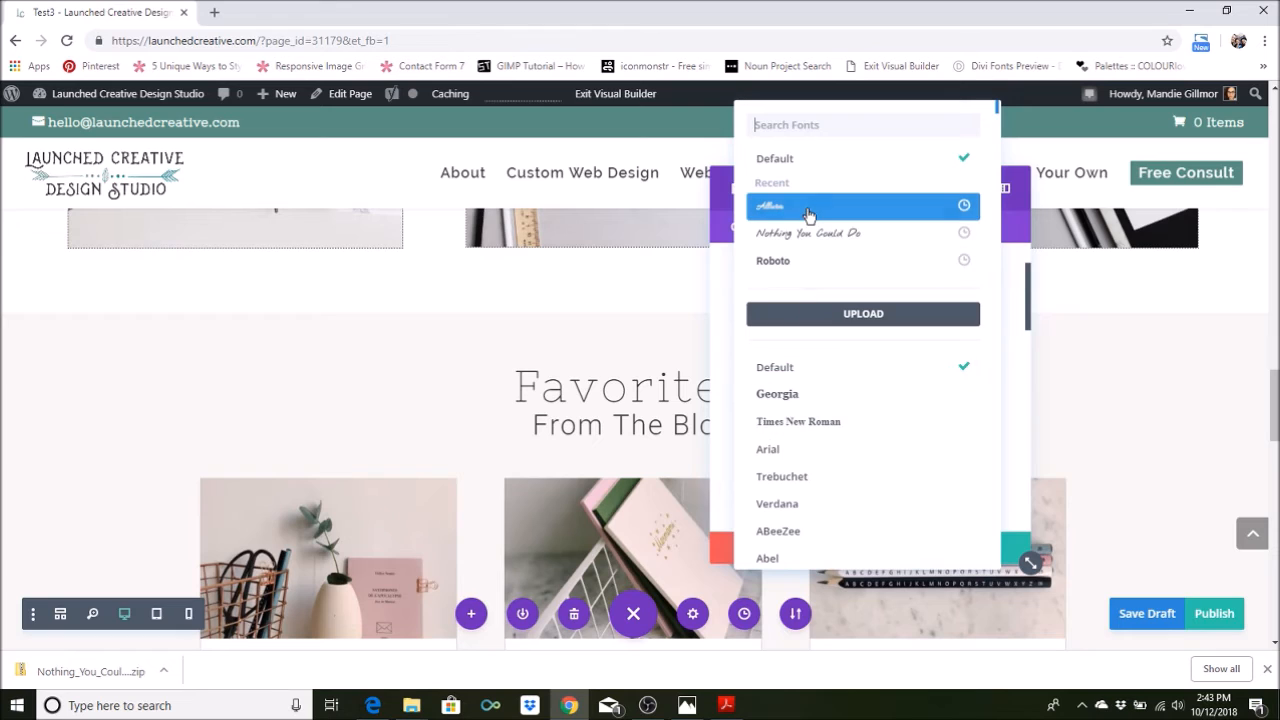
{"action": "left_click", "coordinate": [833, 237]}
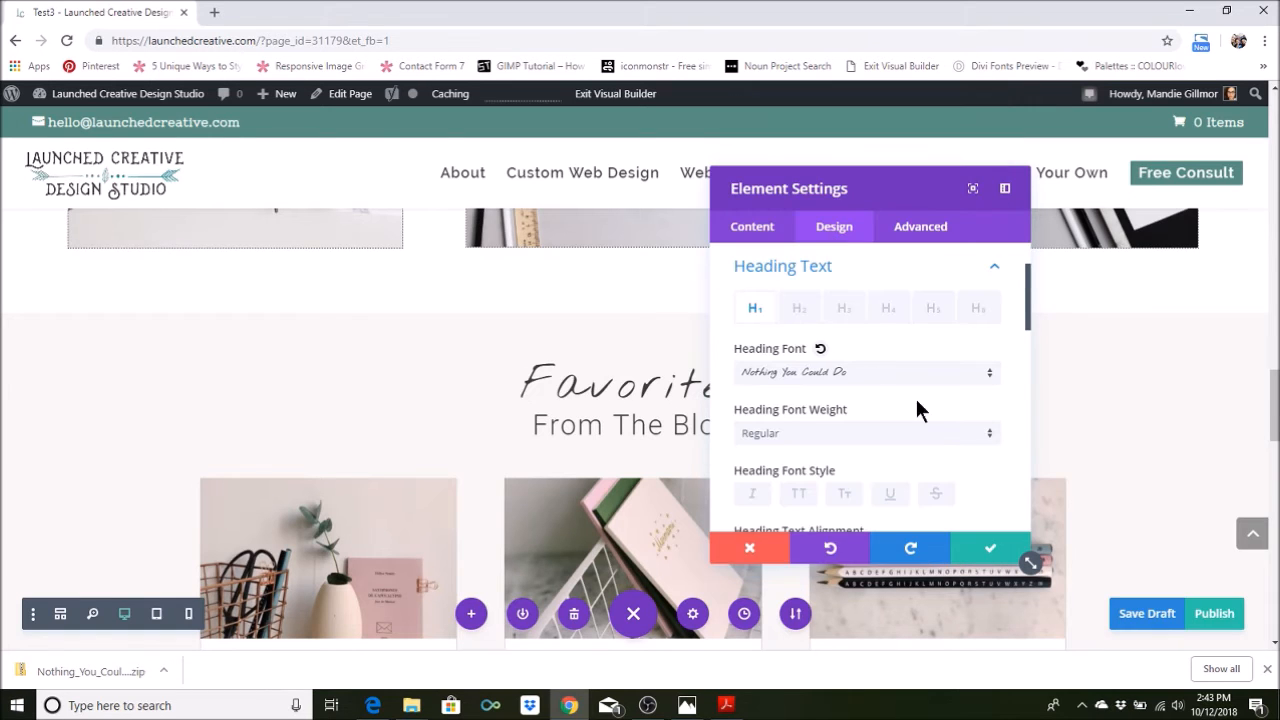
Set the selected modules' H1 heading text size to 44px and save the shared design changes.
{"action": "scroll", "coordinate": [1012, 442], "scroll_direction": "down", "scroll_amount": 3}
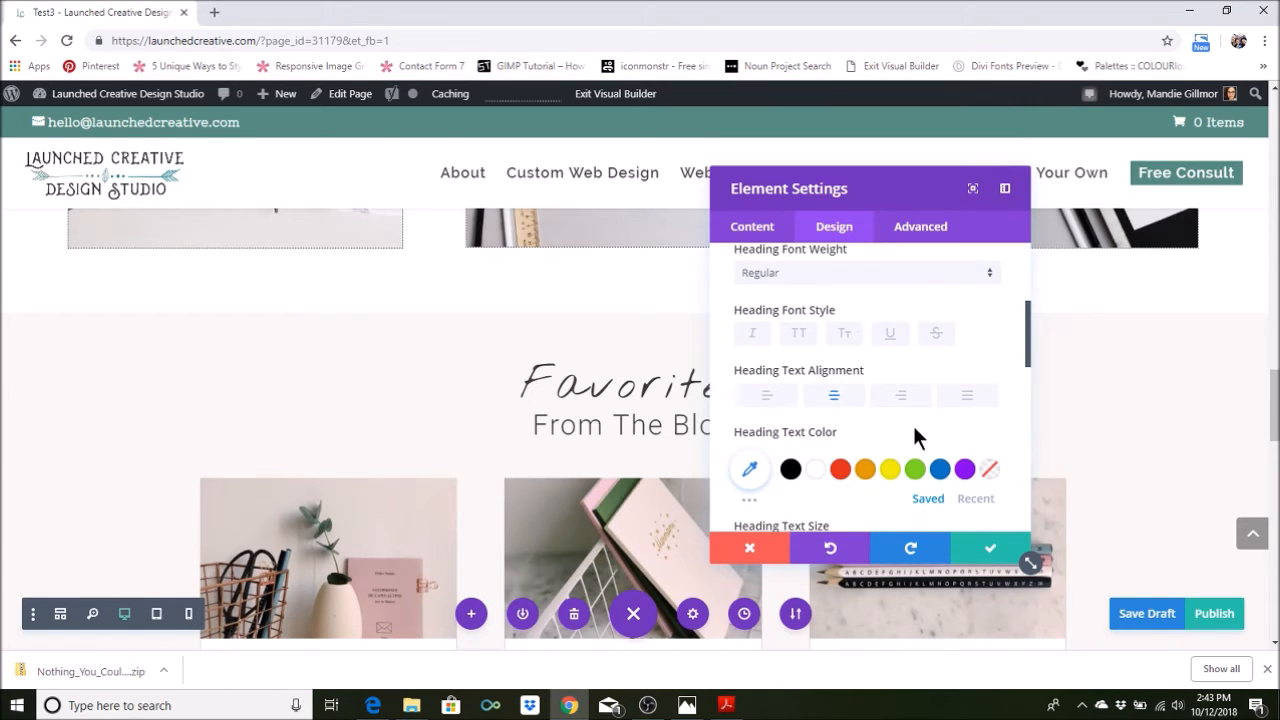
{"action": "scroll", "coordinate": [915, 436], "scroll_direction": "down", "scroll_amount": 1}
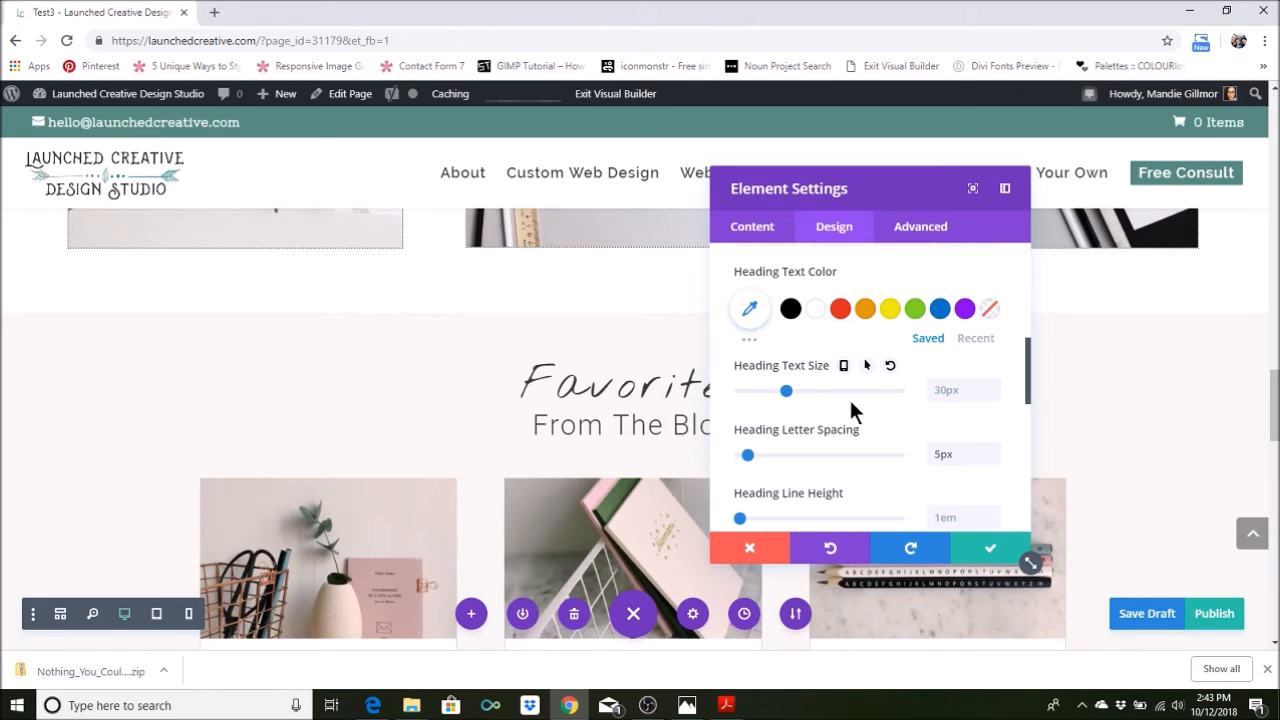
{"action": "left_click", "coordinate": [992, 395]}
{"action": "left_click", "coordinate": [993, 385]}
{"action": "left_click", "coordinate": [993, 385]}
{"action": "left_click", "coordinate": [993, 385]}
{"action": "left_click", "coordinate": [993, 385]}
{"action": "left_click", "coordinate": [993, 385]}
{"action": "left_click", "coordinate": [993, 385]}
{"action": "left_click", "coordinate": [993, 385]}
{"action": "left_click", "coordinate": [993, 385]}
{"action": "left_click", "coordinate": [993, 385]}
{"action": "left_click", "coordinate": [993, 385]}
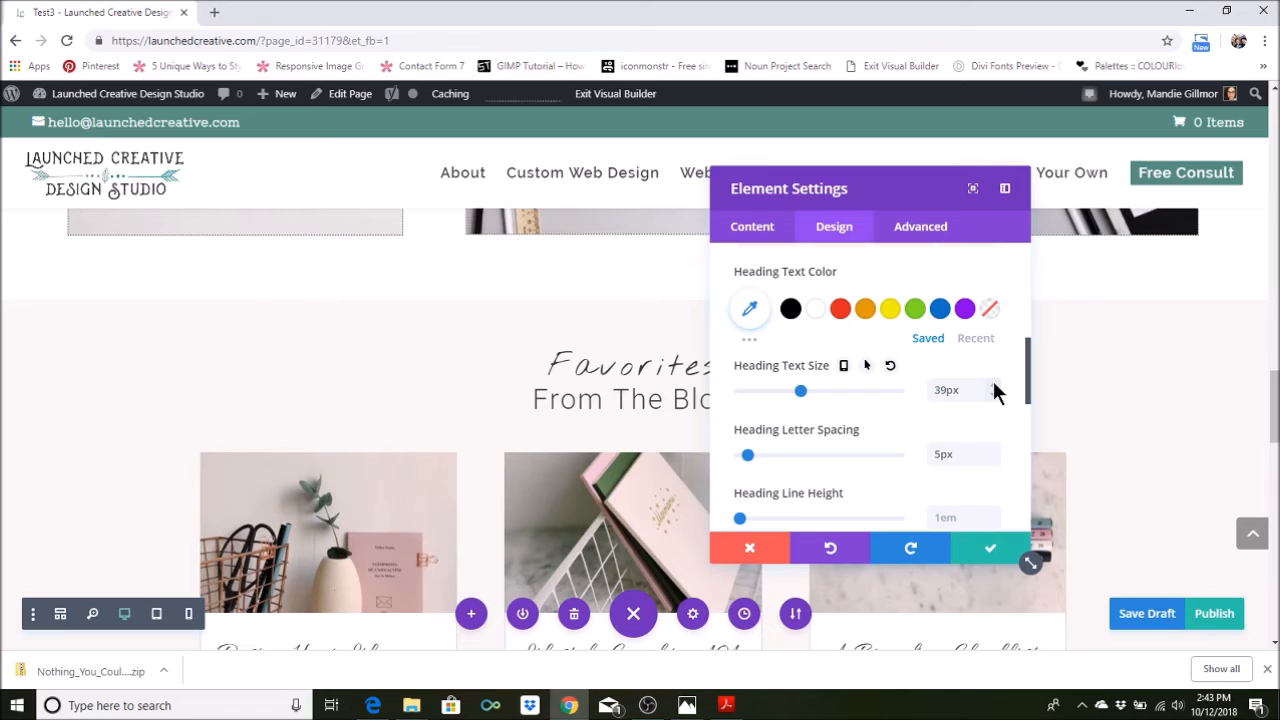
{"action": "left_click", "coordinate": [994, 385]}
{"action": "left_click", "coordinate": [994, 385]}
{"action": "left_click", "coordinate": [994, 385]}
{"action": "left_click", "coordinate": [994, 385]}
{"action": "left_click", "coordinate": [994, 385]}
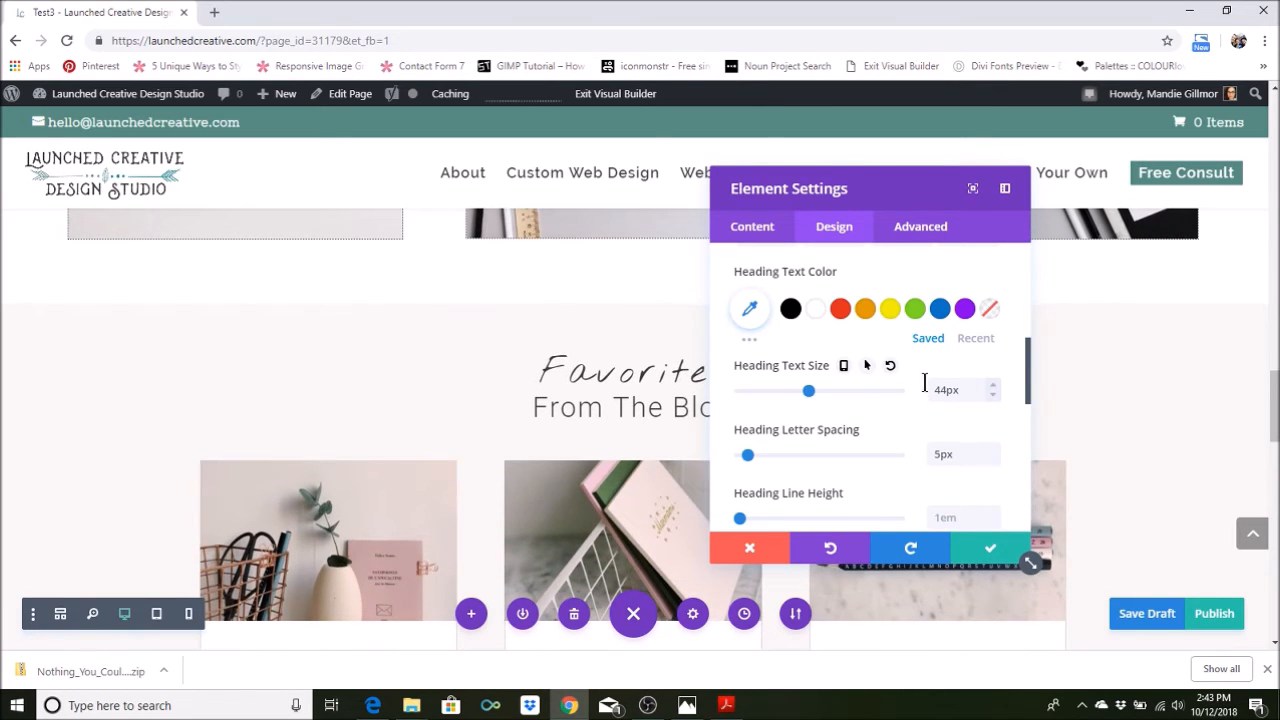
{"action": "left_click", "coordinate": [845, 366]}
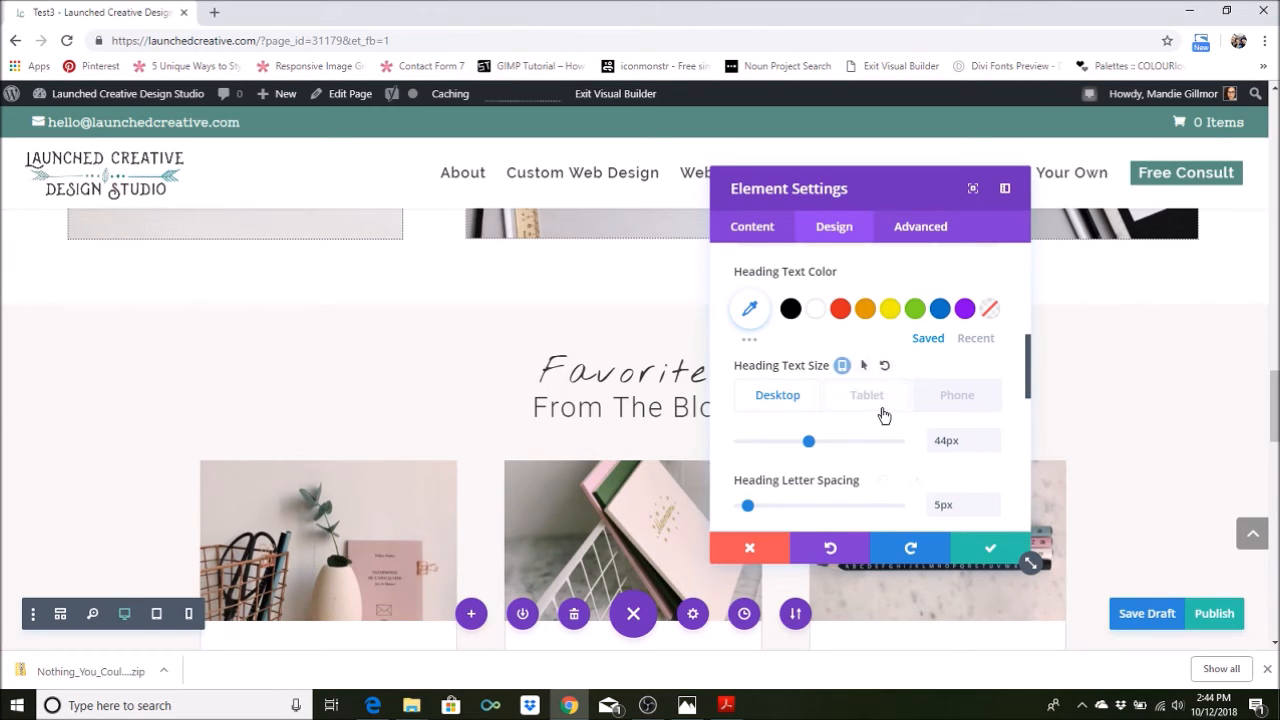
{"action": "left_click", "coordinate": [987, 557]}
Compare the restyled Choose Your Adventure and Recent Works headings, then open and close the shared settings without changes.
{"action": "scroll", "coordinate": [894, 469], "scroll_direction": "up", "scroll_amount": 8}
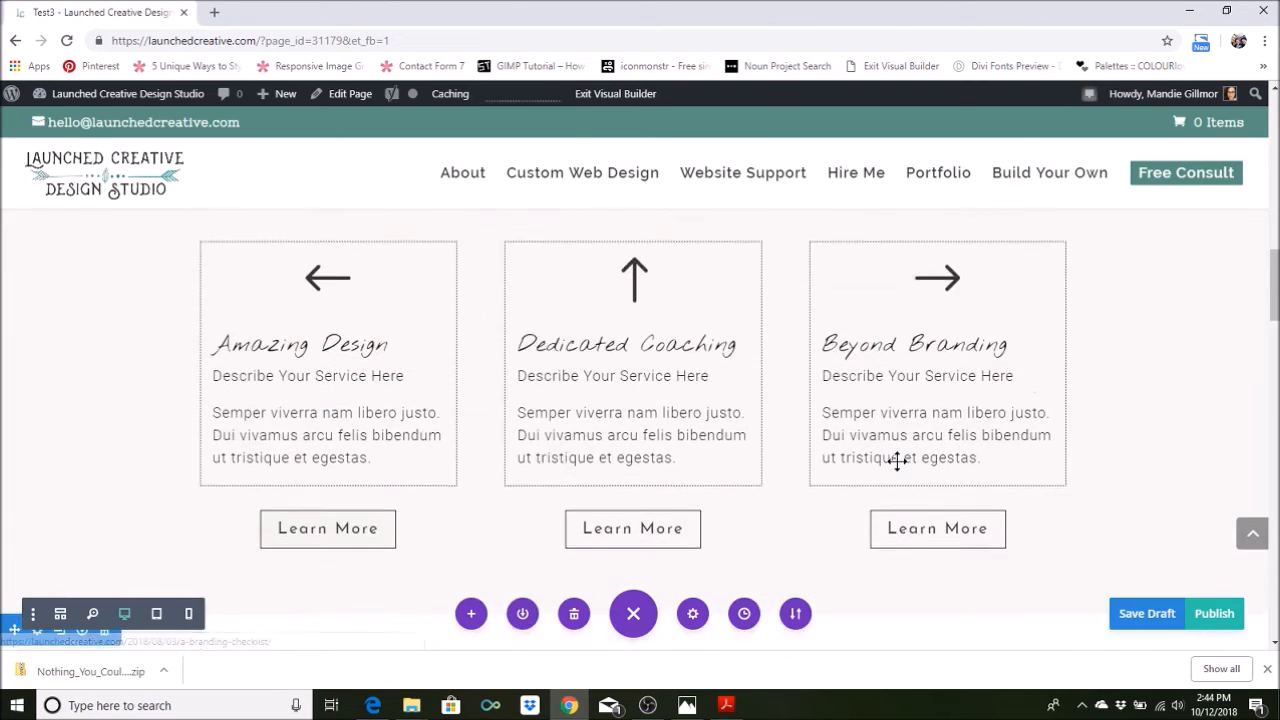
{"action": "scroll", "coordinate": [860, 460], "scroll_direction": "down", "scroll_amount": 3}
{"action": "scroll", "coordinate": [790, 462], "scroll_direction": "up", "scroll_amount": 4}
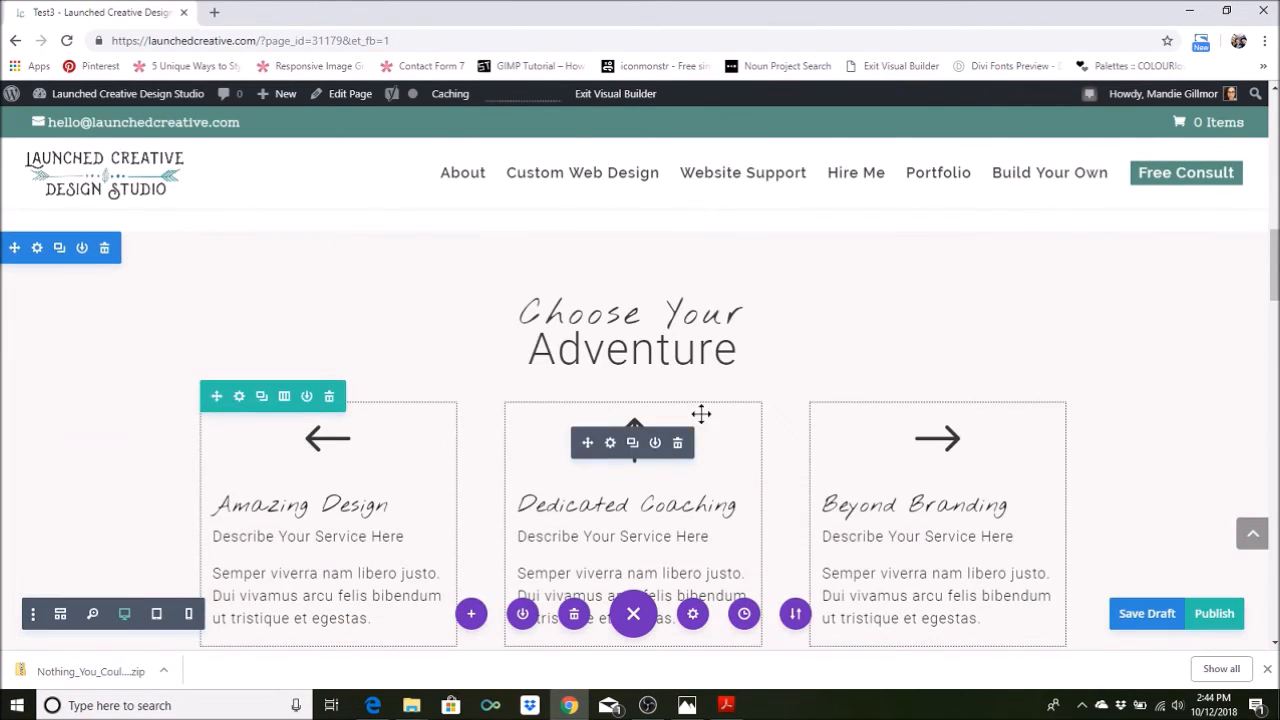
{"action": "scroll", "coordinate": [681, 365], "scroll_direction": "down", "scroll_amount": 12}
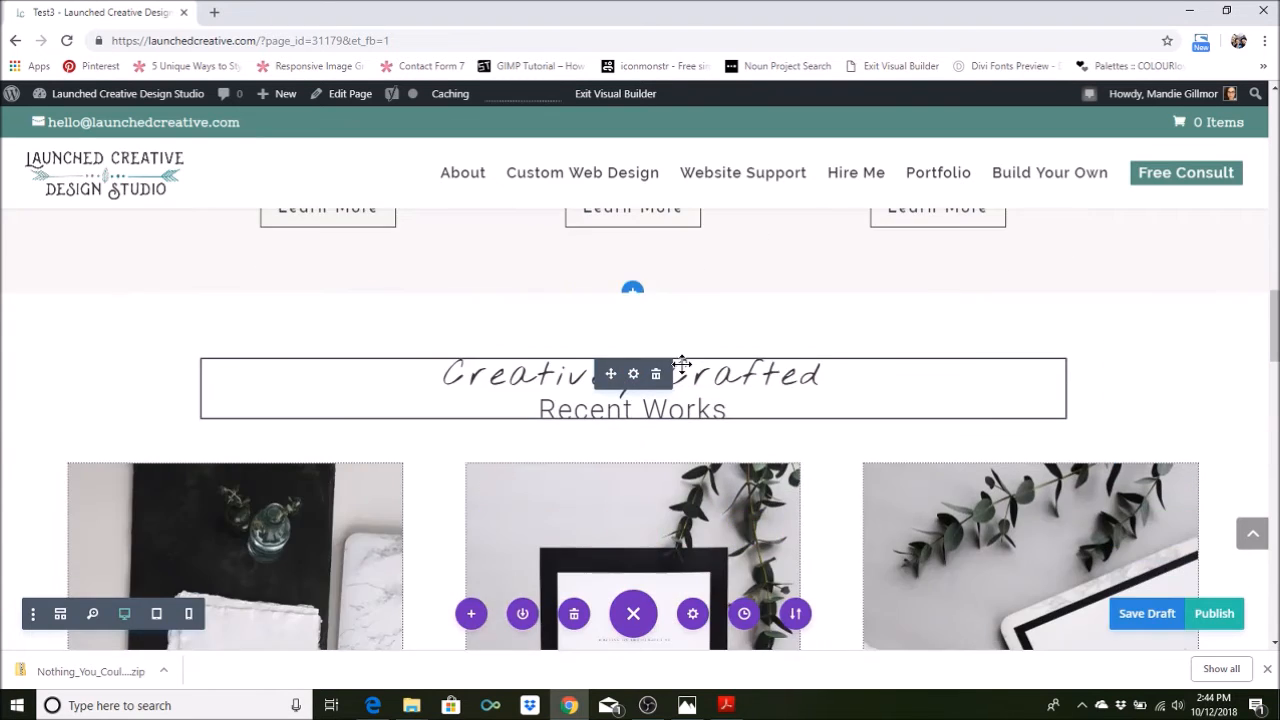
{"action": "scroll", "coordinate": [697, 417], "scroll_direction": "up", "scroll_amount": 12}
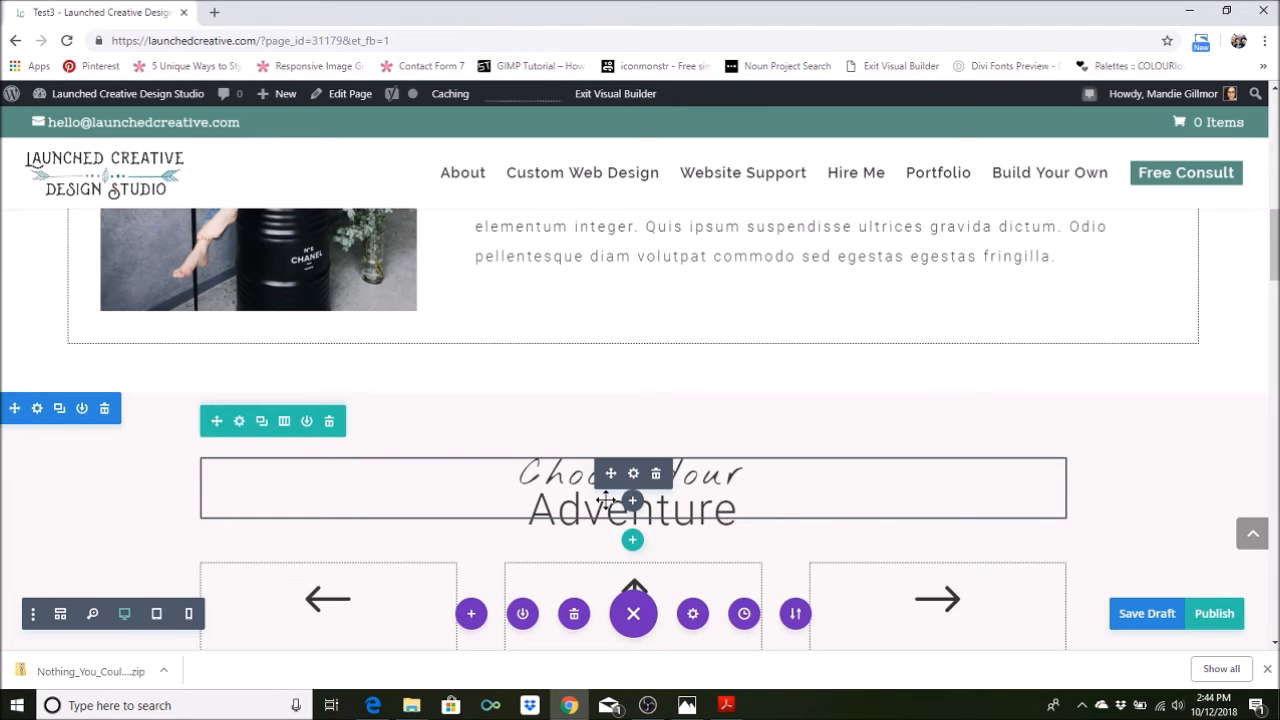
{"action": "left_click", "coordinate": [633, 474]}
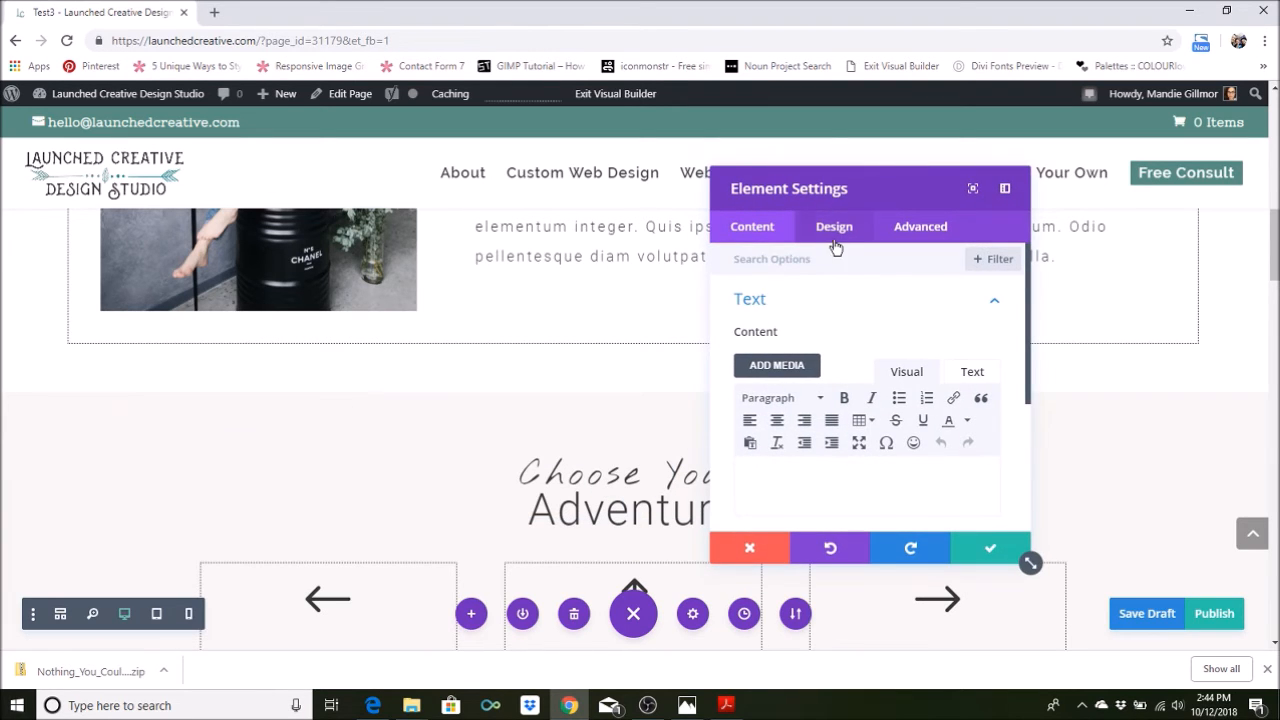
{"action": "left_click", "coordinate": [779, 545]}
Check the body text size in the Creatively Crafted Recent Works module's design settings and close them without saving.
{"action": "scroll", "coordinate": [766, 543], "scroll_direction": "down", "scroll_amount": 6}
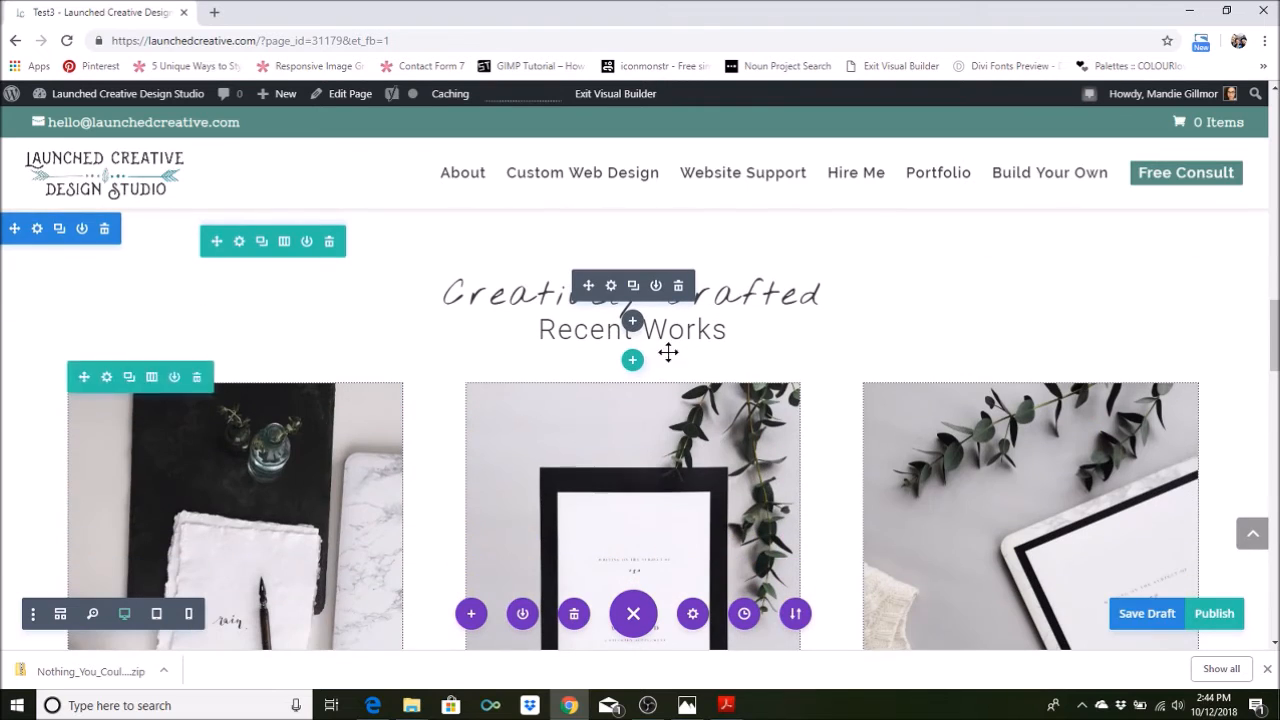
{"action": "left_click", "coordinate": [610, 285]}
{"action": "left_click", "coordinate": [828, 225]}
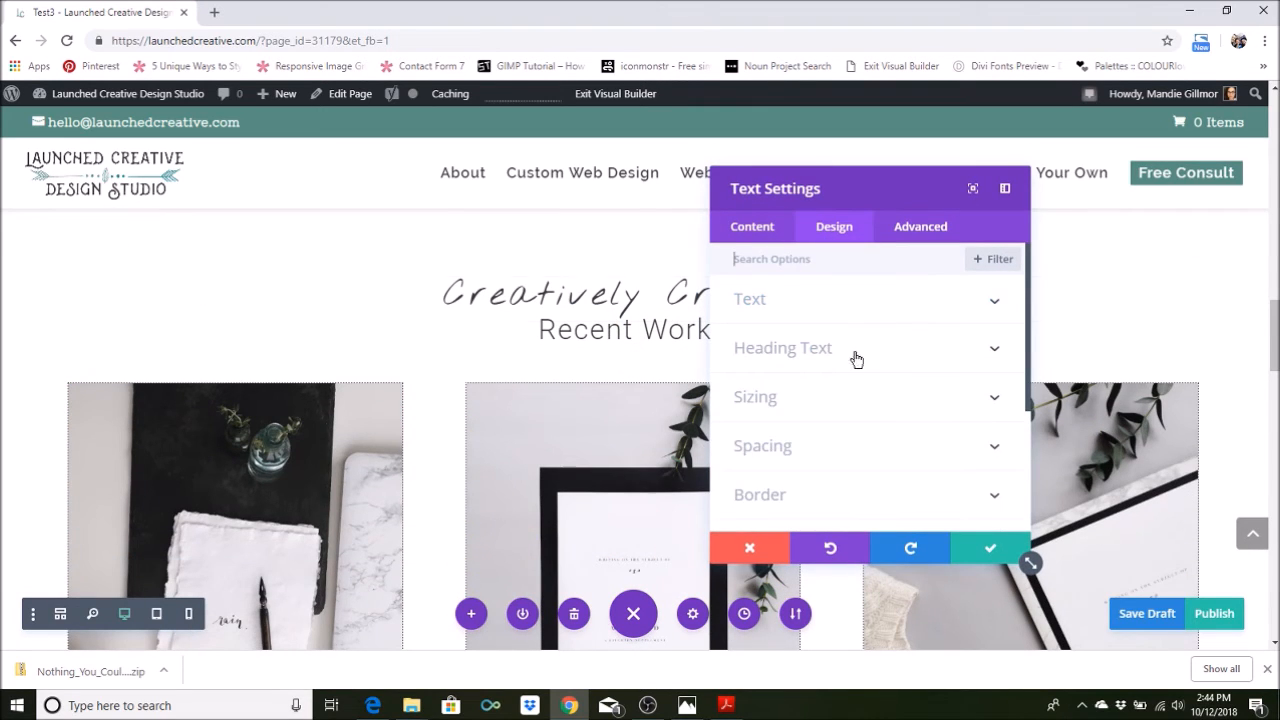
{"action": "left_click", "coordinate": [853, 324]}
{"action": "scroll", "coordinate": [857, 420], "scroll_direction": "down", "scroll_amount": 3}
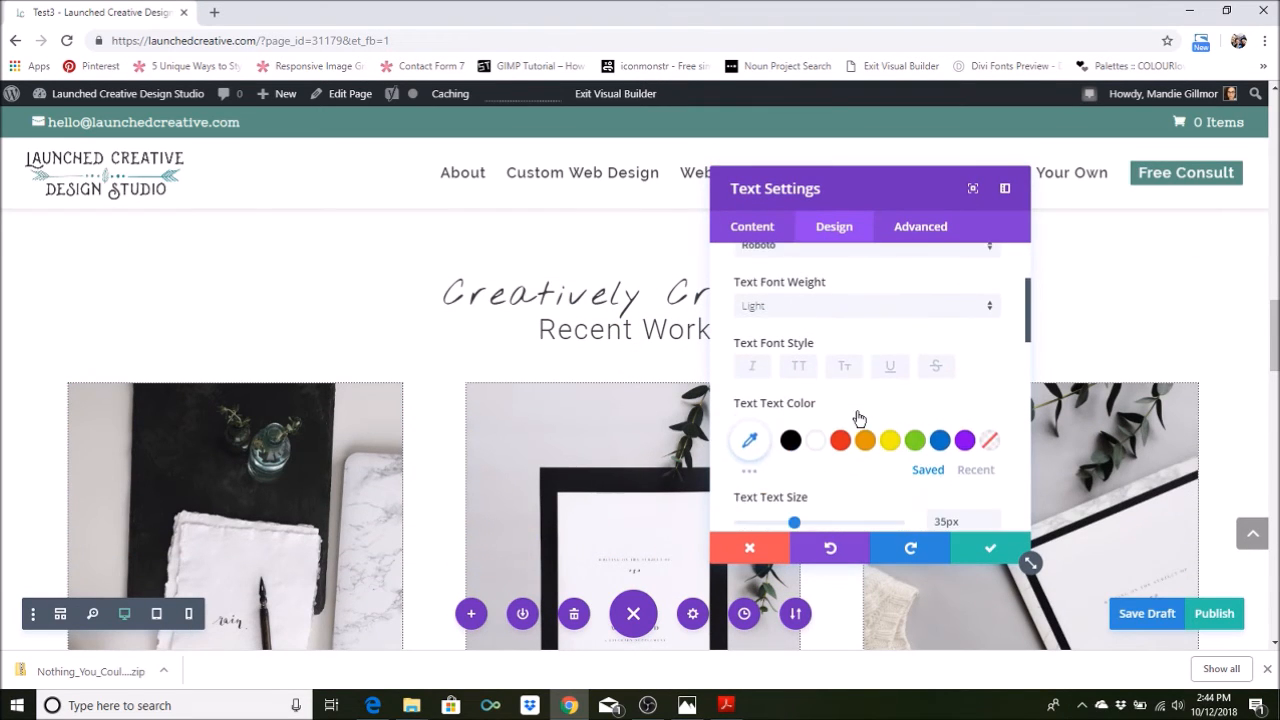
{"action": "left_click", "coordinate": [749, 547]}
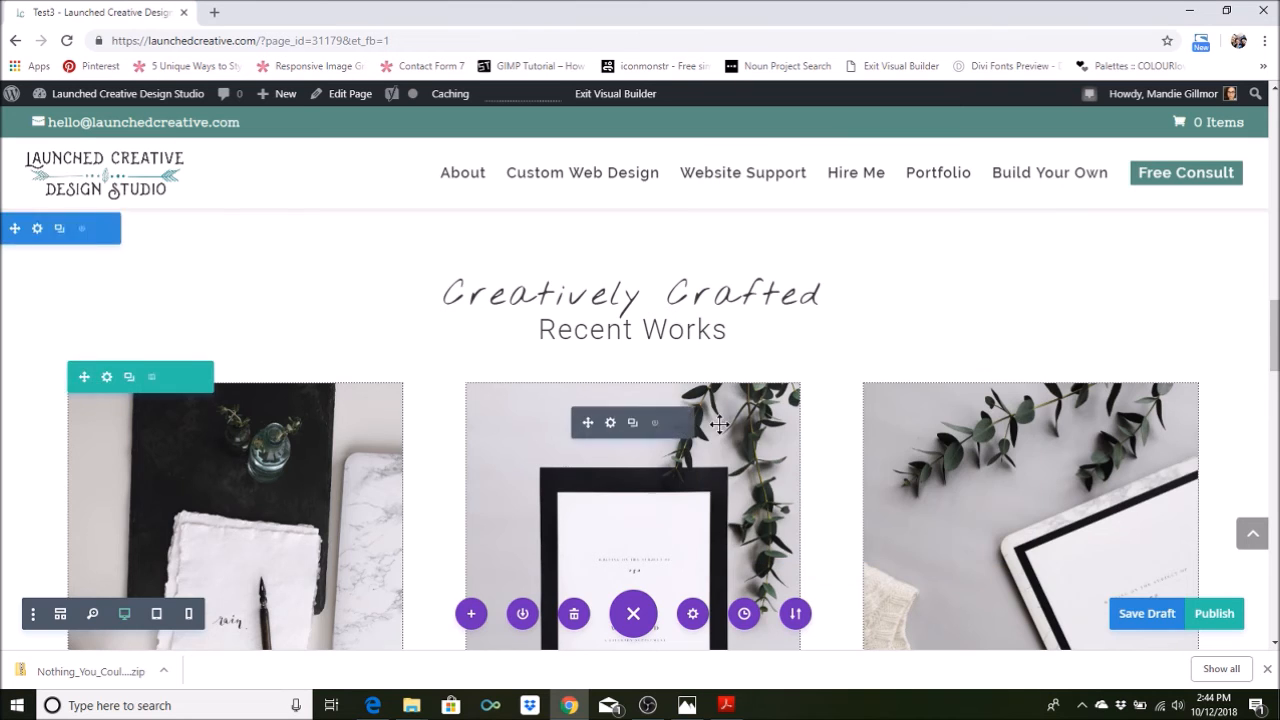
Set the body text size of the Choose Your Adventure text module to 35px and save the module's changes.
{"action": "scroll", "coordinate": [719, 423], "scroll_direction": "up", "scroll_amount": 5}
{"action": "scroll", "coordinate": [719, 423], "scroll_direction": "up", "scroll_amount": 3}
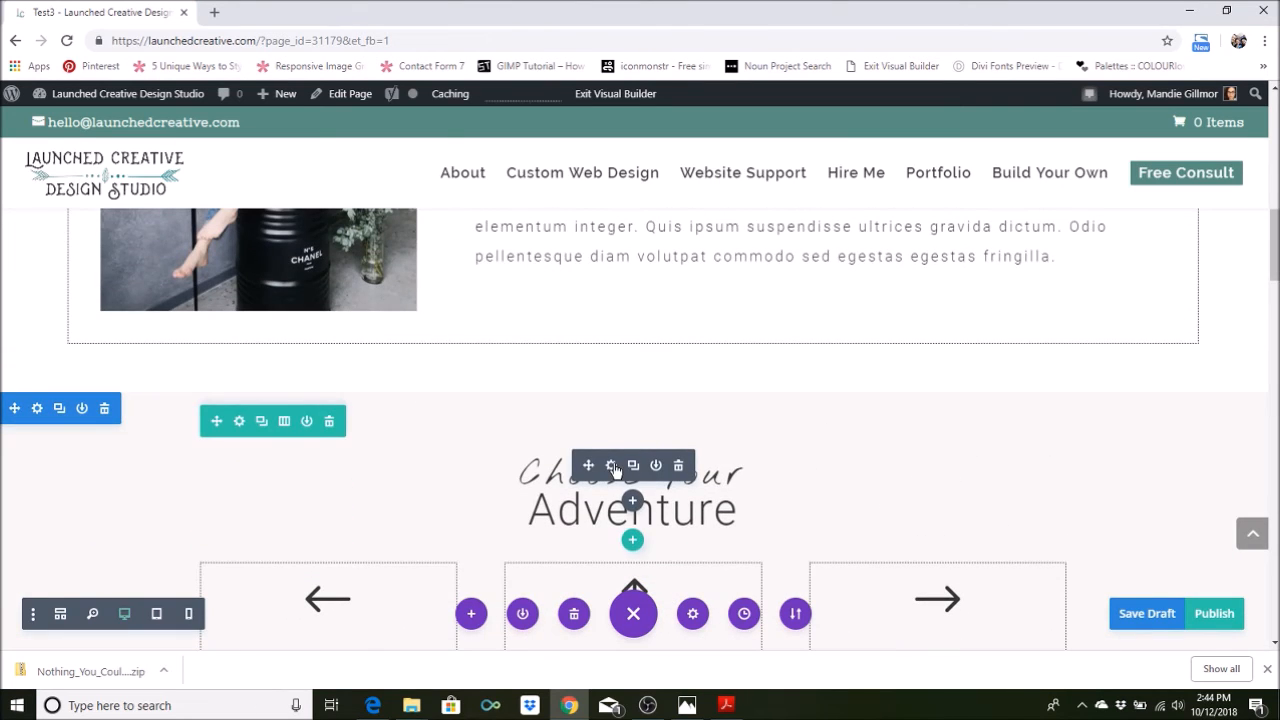
{"action": "left_click", "coordinate": [612, 466]}
{"action": "left_click", "coordinate": [845, 230]}
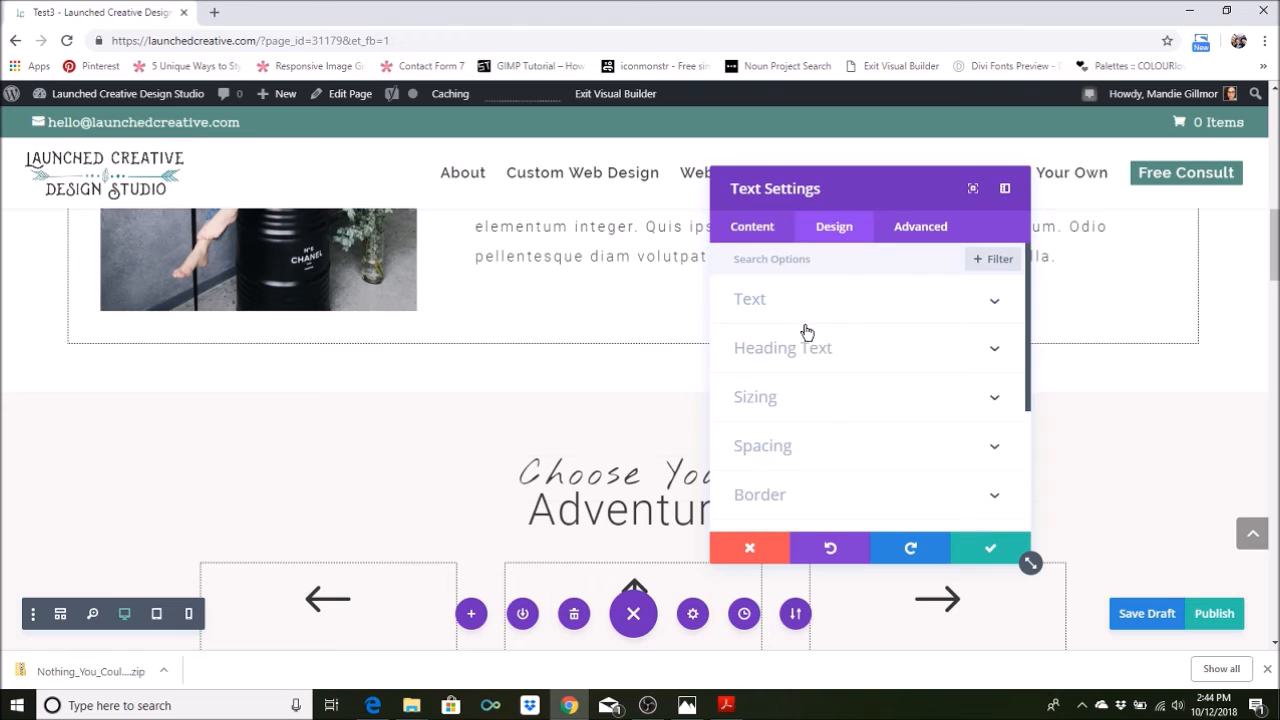
{"action": "left_click", "coordinate": [807, 340]}
{"action": "scroll", "coordinate": [826, 397], "scroll_direction": "down", "scroll_amount": 3}
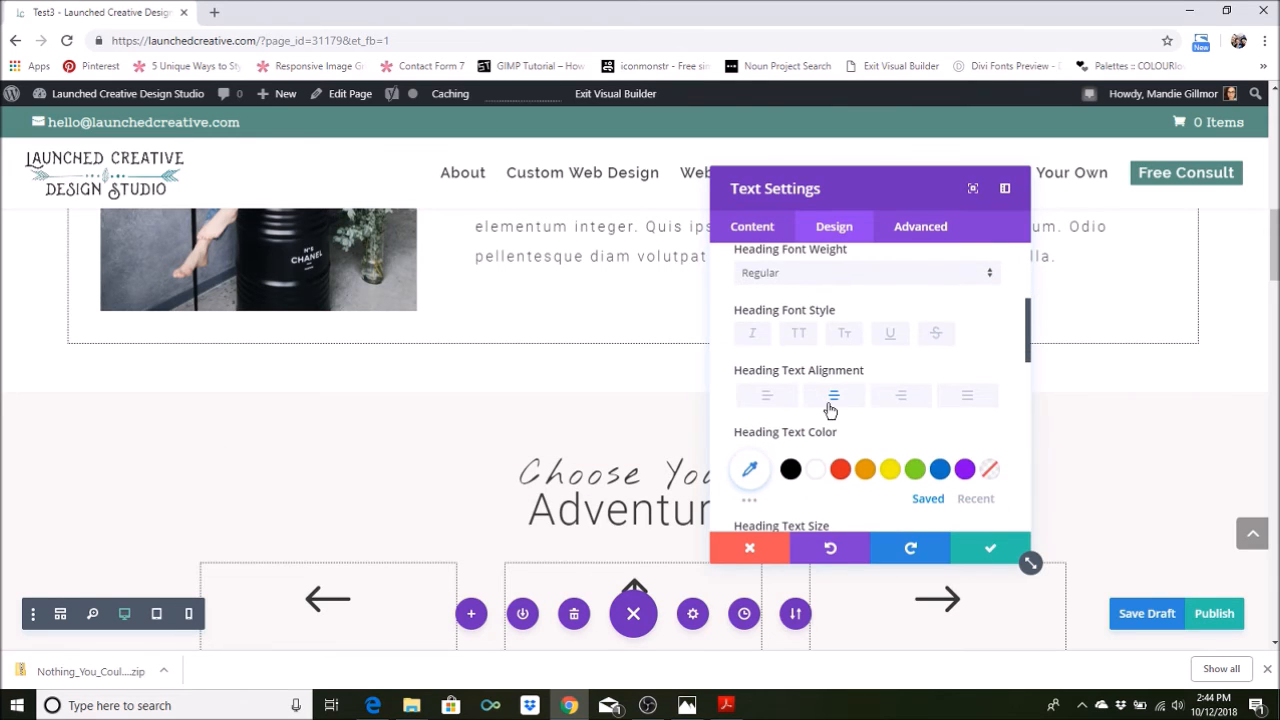
{"action": "scroll", "coordinate": [828, 404], "scroll_direction": "up", "scroll_amount": 3}
{"action": "left_click", "coordinate": [828, 325]}
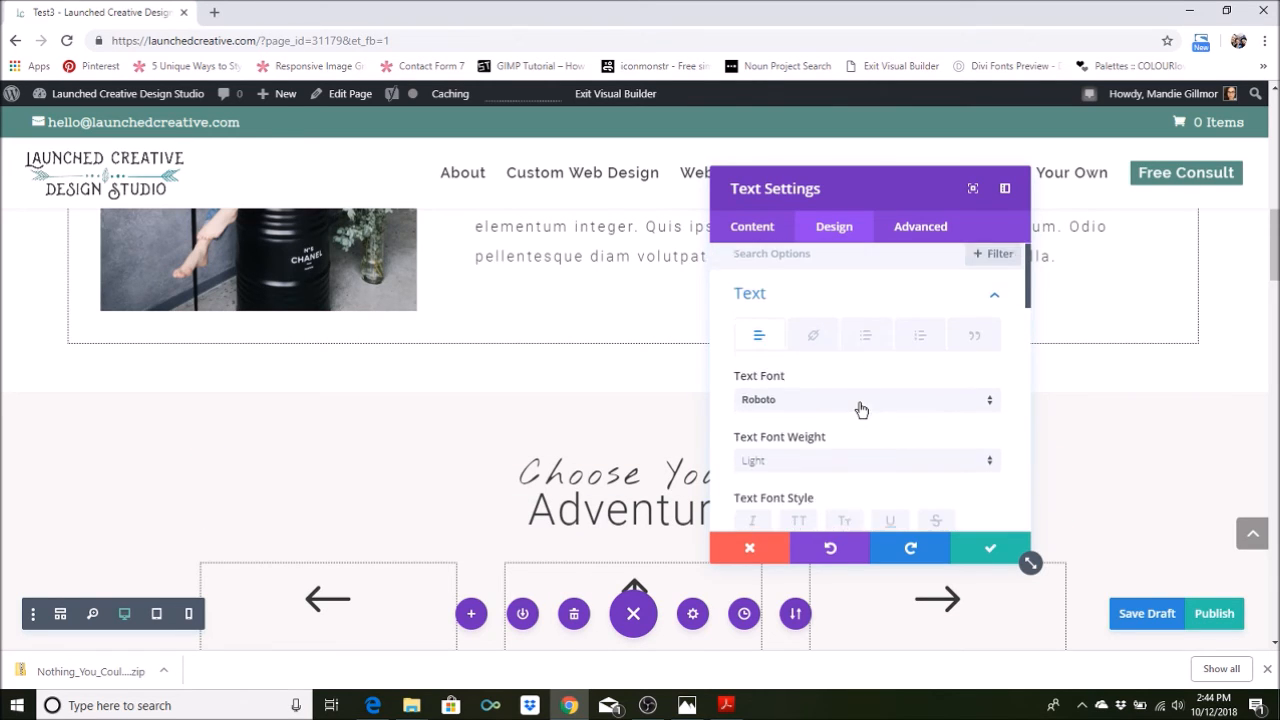
{"action": "scroll", "coordinate": [861, 409], "scroll_direction": "down", "scroll_amount": 2}
{"action": "scroll", "coordinate": [858, 380], "scroll_direction": "down", "scroll_amount": 1}
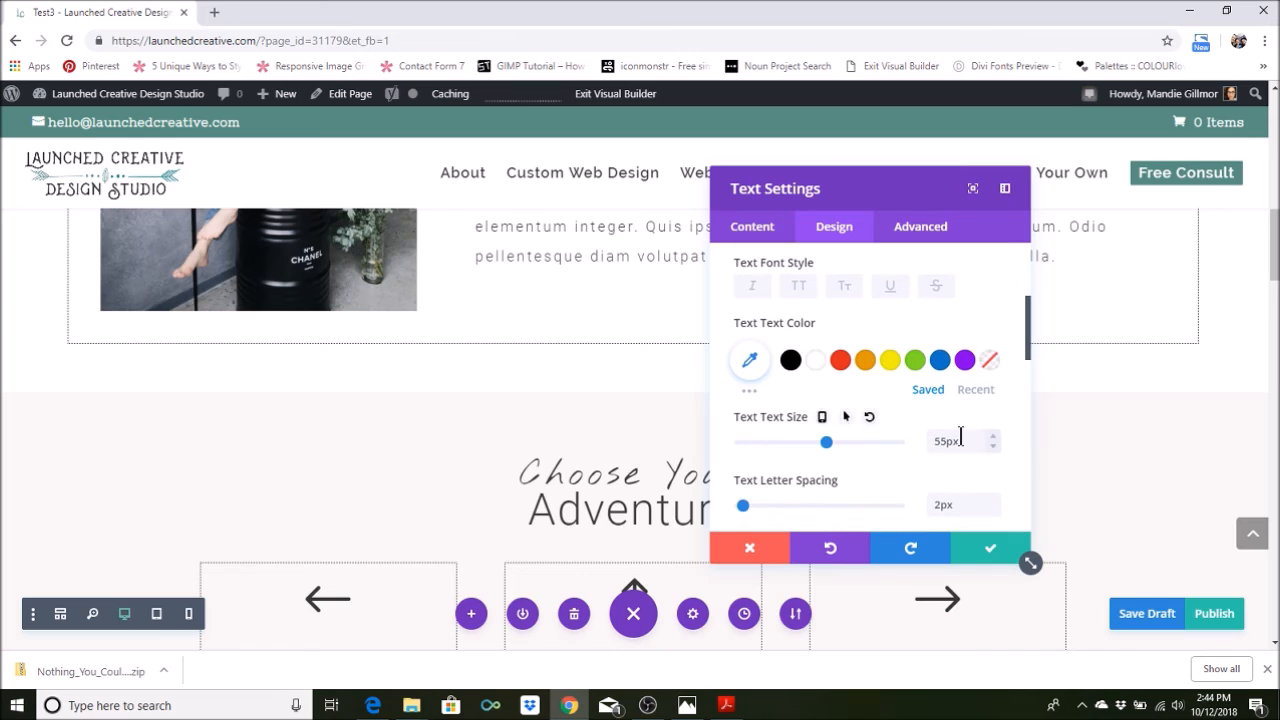
{"action": "double_click", "coordinate": [950, 441]}
{"action": "type", "text": "35px"}
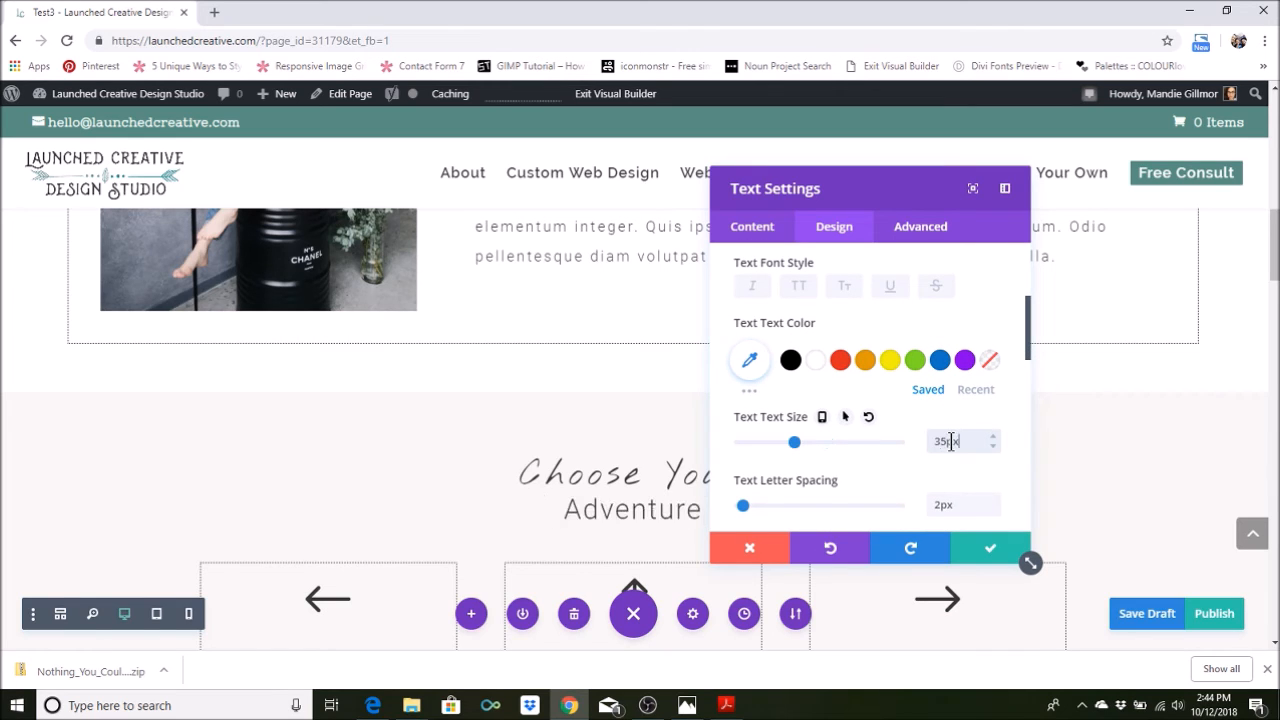
{"action": "left_click", "coordinate": [976, 552]}
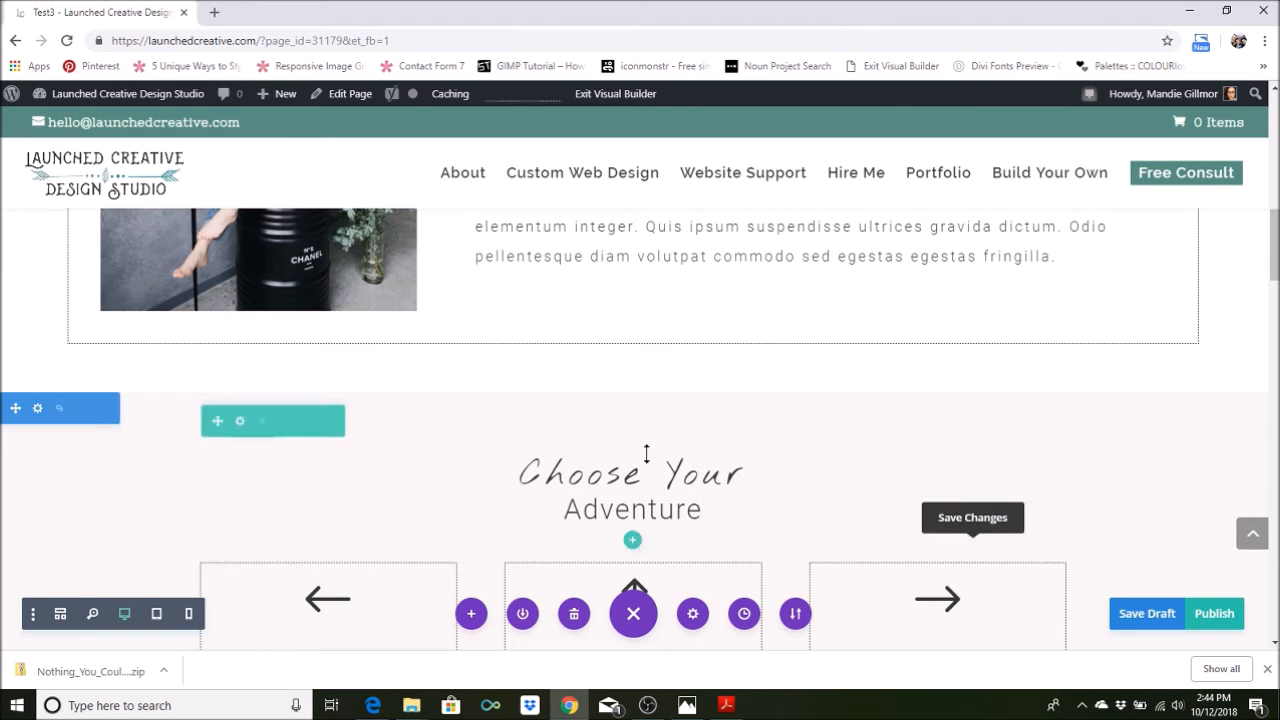
Save the page as a draft after looking over the sections down to the blog posts.
{"action": "scroll", "coordinate": [735, 450], "scroll_direction": "down", "scroll_amount": 3}
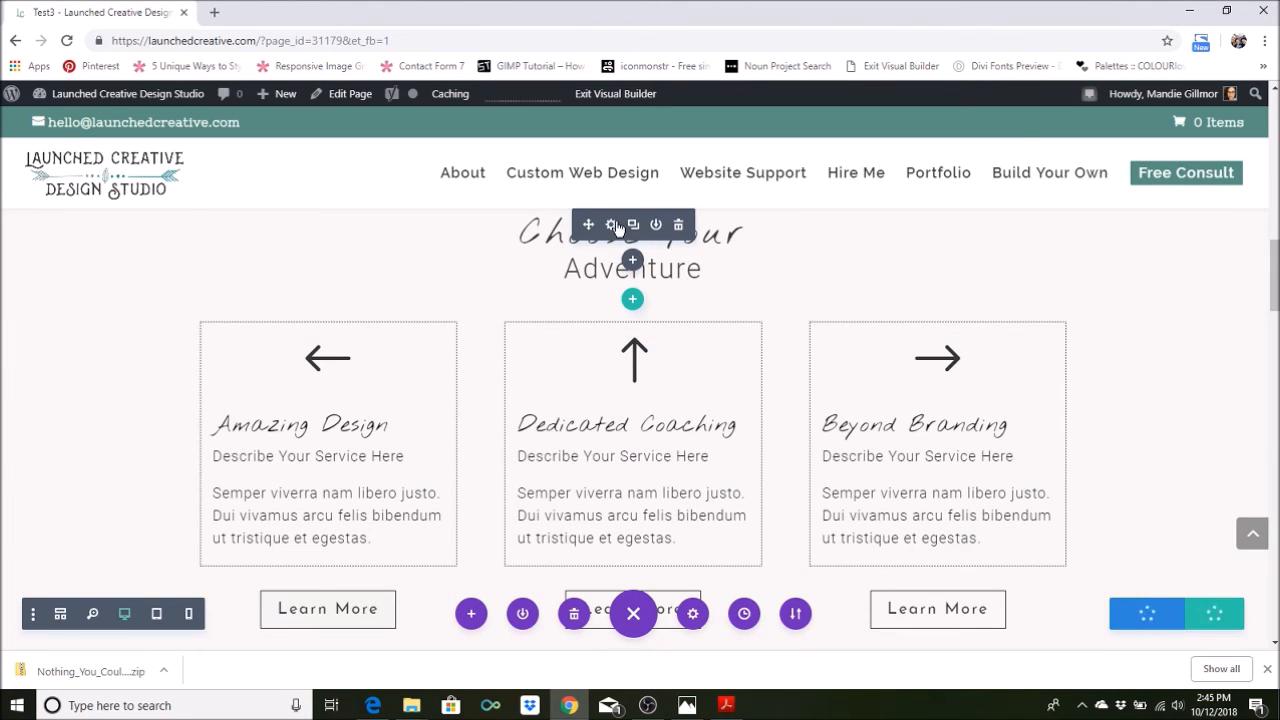
{"action": "scroll", "coordinate": [634, 277], "scroll_direction": "down", "scroll_amount": 10}
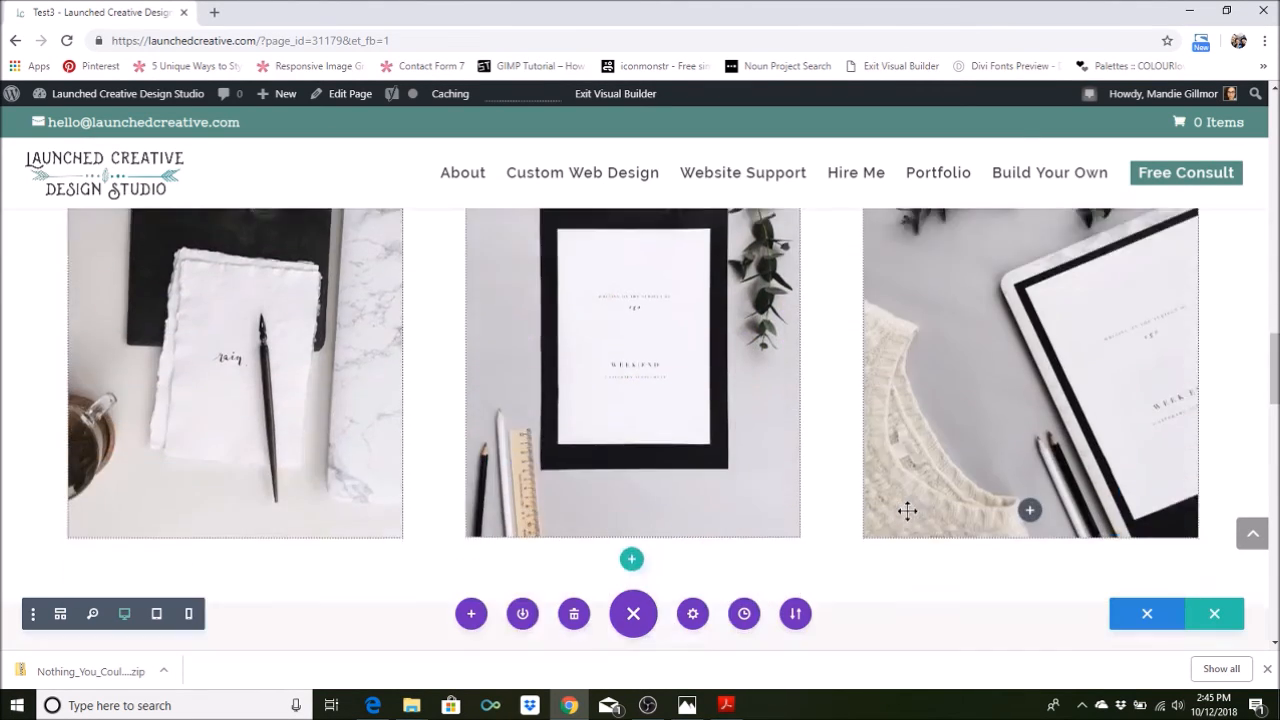
{"action": "scroll", "coordinate": [910, 518], "scroll_direction": "down", "scroll_amount": 3}
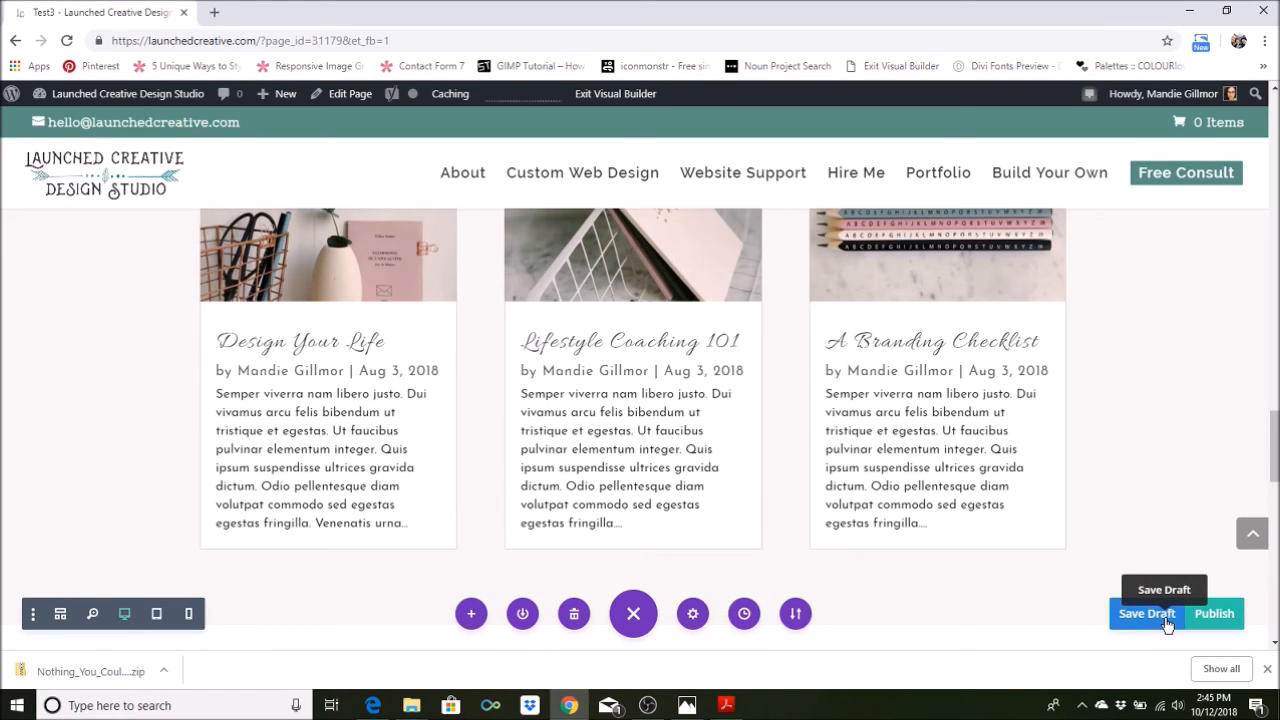
{"action": "left_click", "coordinate": [1166, 622]}
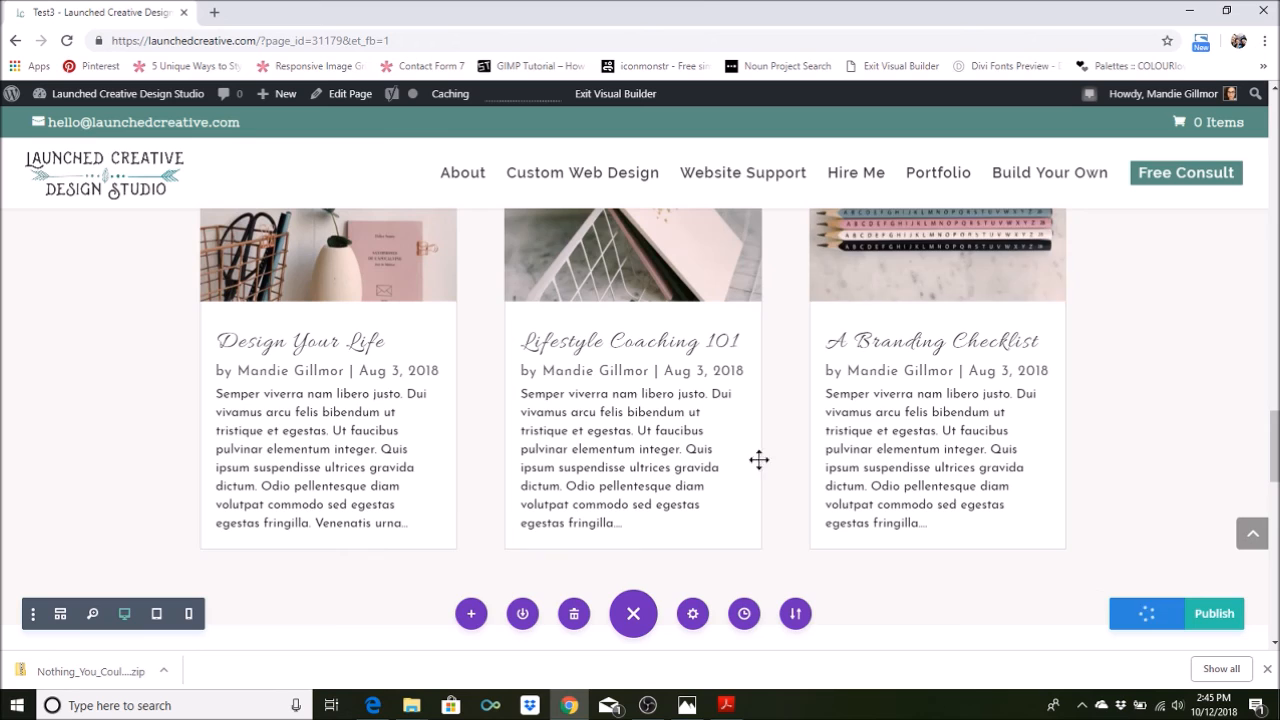
Review the fonts and heading sizes across the Favorites, Recent Works, Choose Your Adventure and Let's Make Magic sections.
{"action": "scroll", "coordinate": [759, 459], "scroll_direction": "up", "scroll_amount": 10}
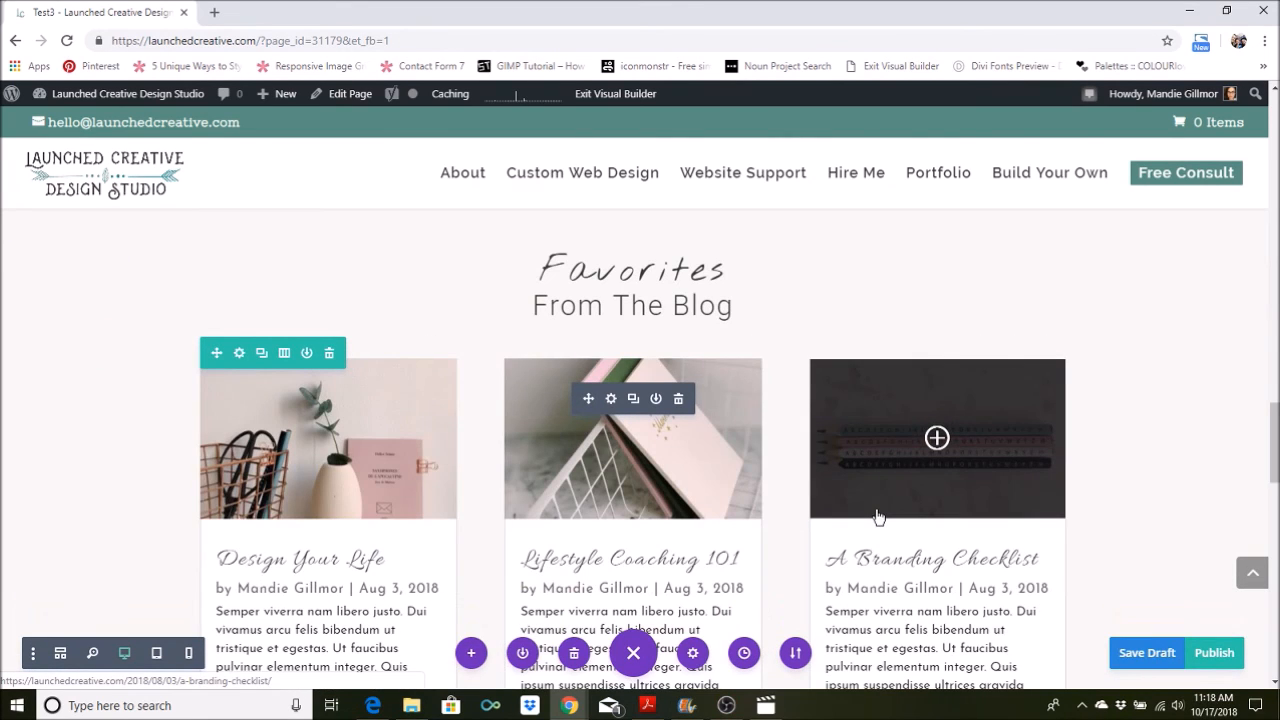
{"action": "scroll", "coordinate": [846, 449], "scroll_direction": "up", "scroll_amount": 10}
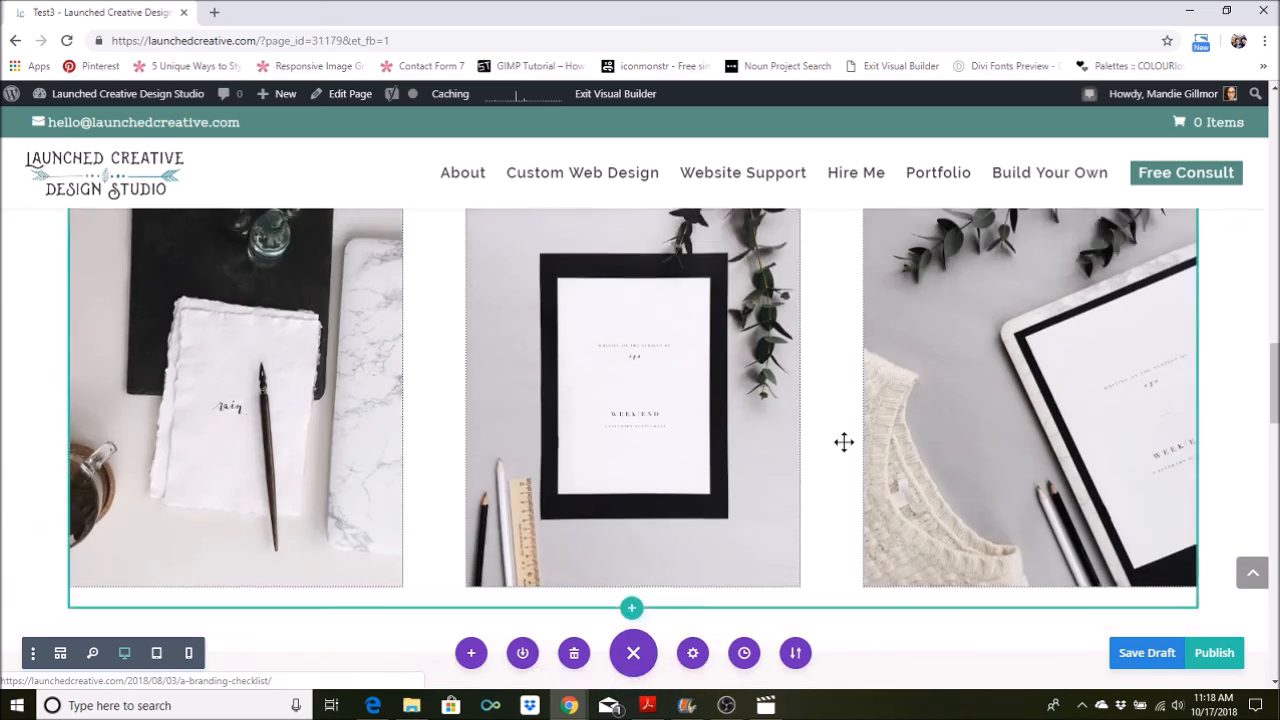
{"action": "scroll", "coordinate": [524, 421], "scroll_direction": "down", "scroll_amount": 3}
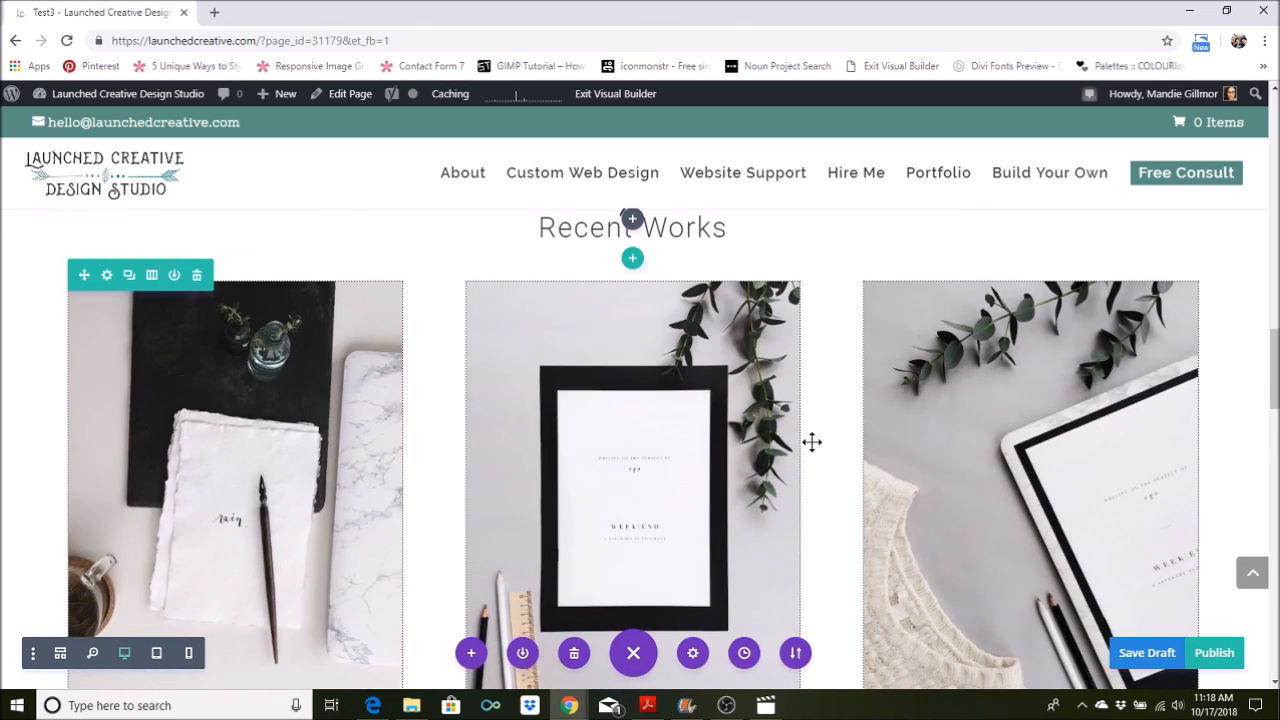
{"action": "scroll", "coordinate": [811, 440], "scroll_direction": "up", "scroll_amount": 6}
{"action": "scroll", "coordinate": [811, 449], "scroll_direction": "up", "scroll_amount": 5}
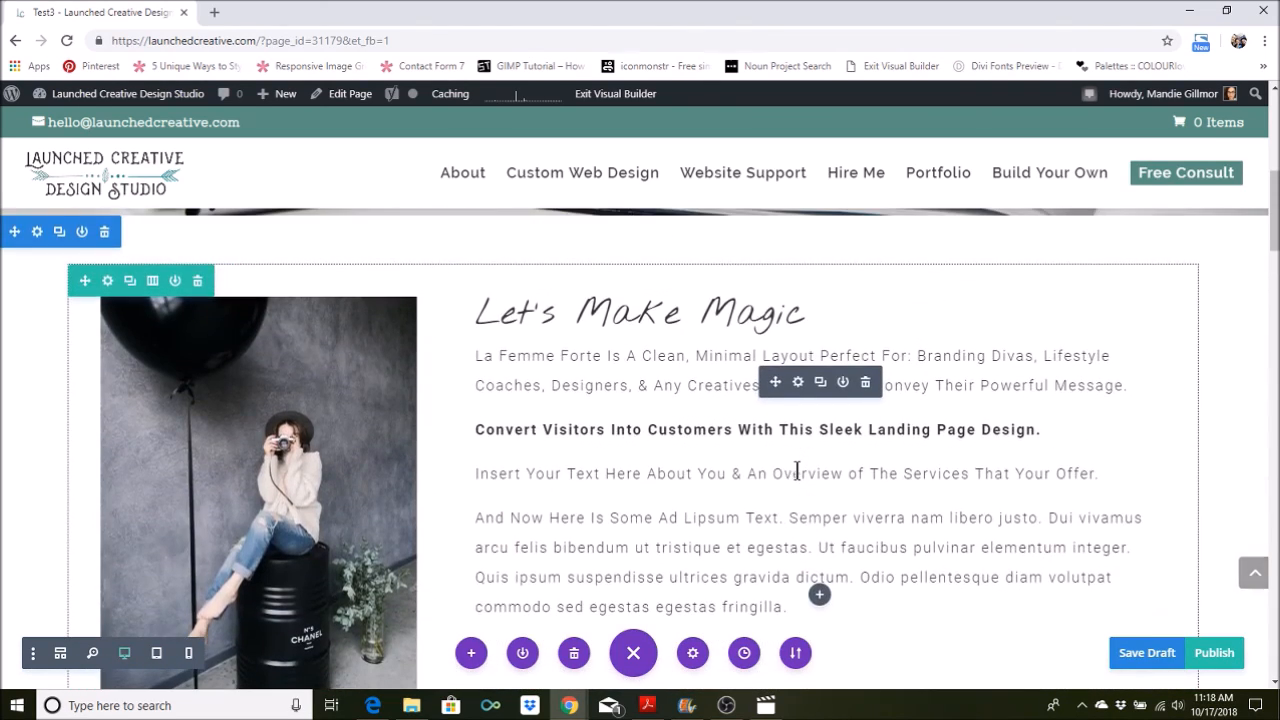
{"action": "scroll", "coordinate": [376, 472], "scroll_direction": "down", "scroll_amount": 10}
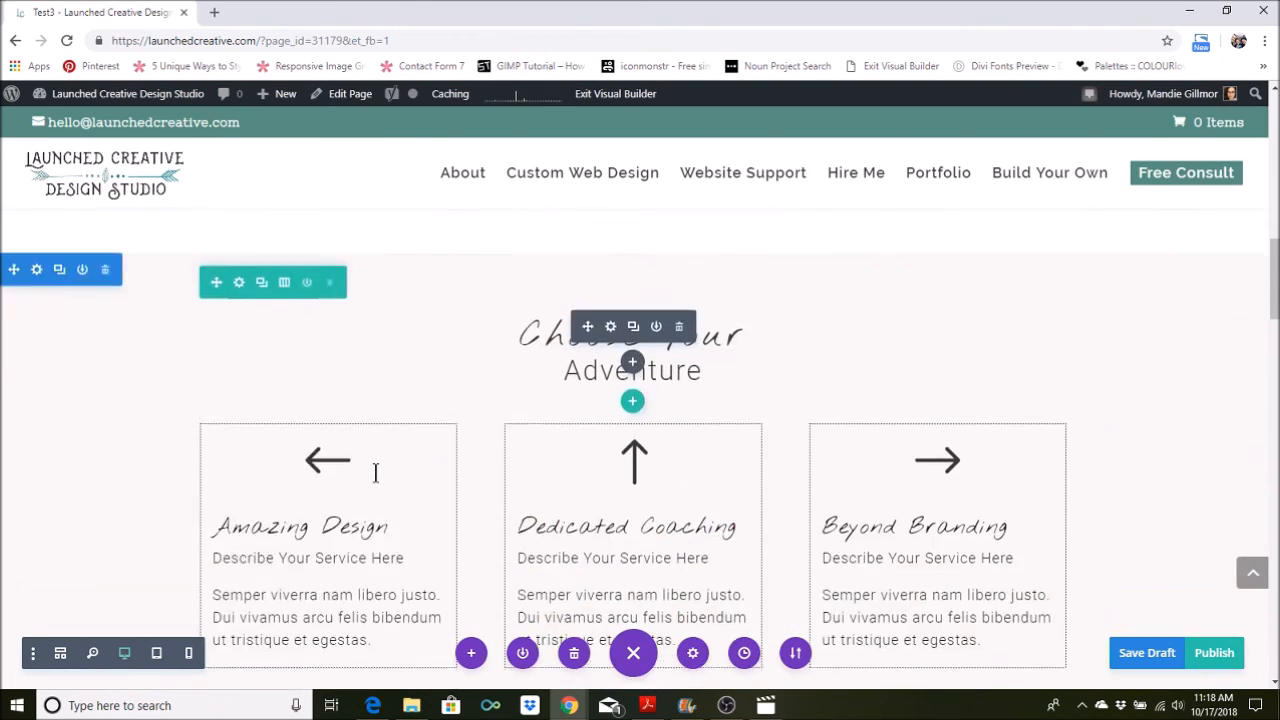
{"action": "scroll", "coordinate": [376, 472], "scroll_direction": "down", "scroll_amount": 2}
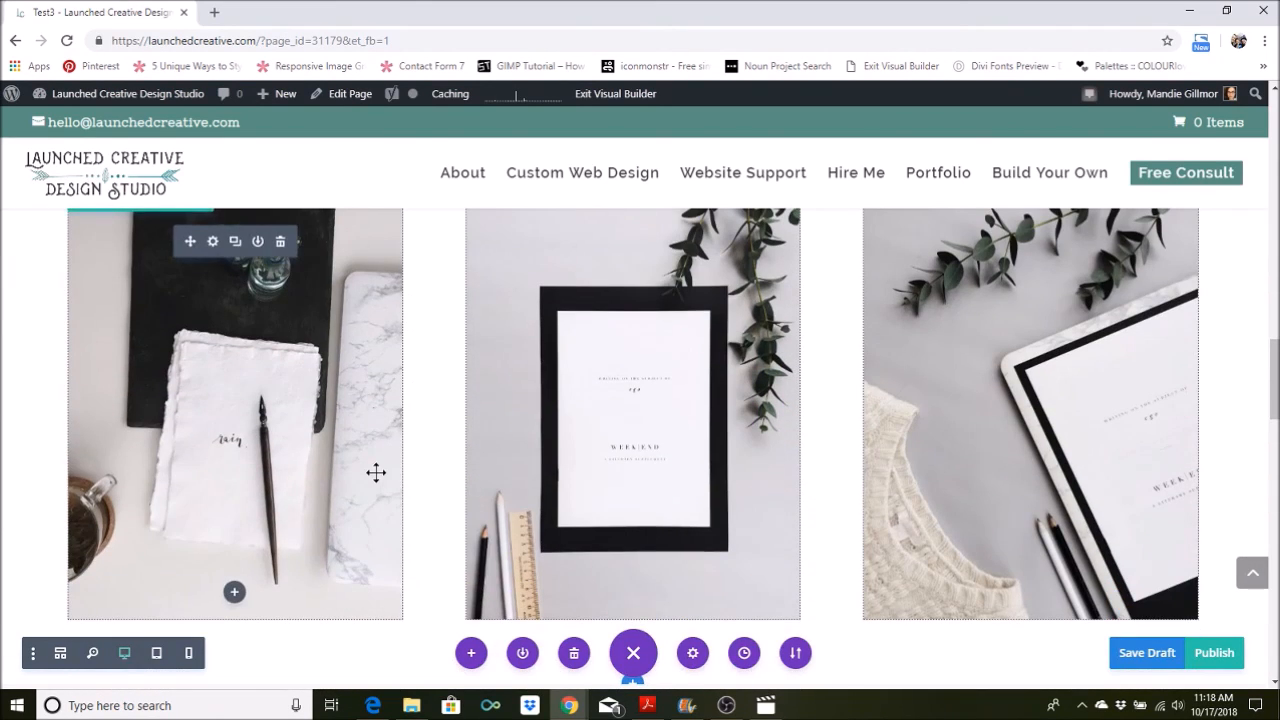
{"action": "scroll", "coordinate": [376, 472], "scroll_direction": "down", "scroll_amount": 1}
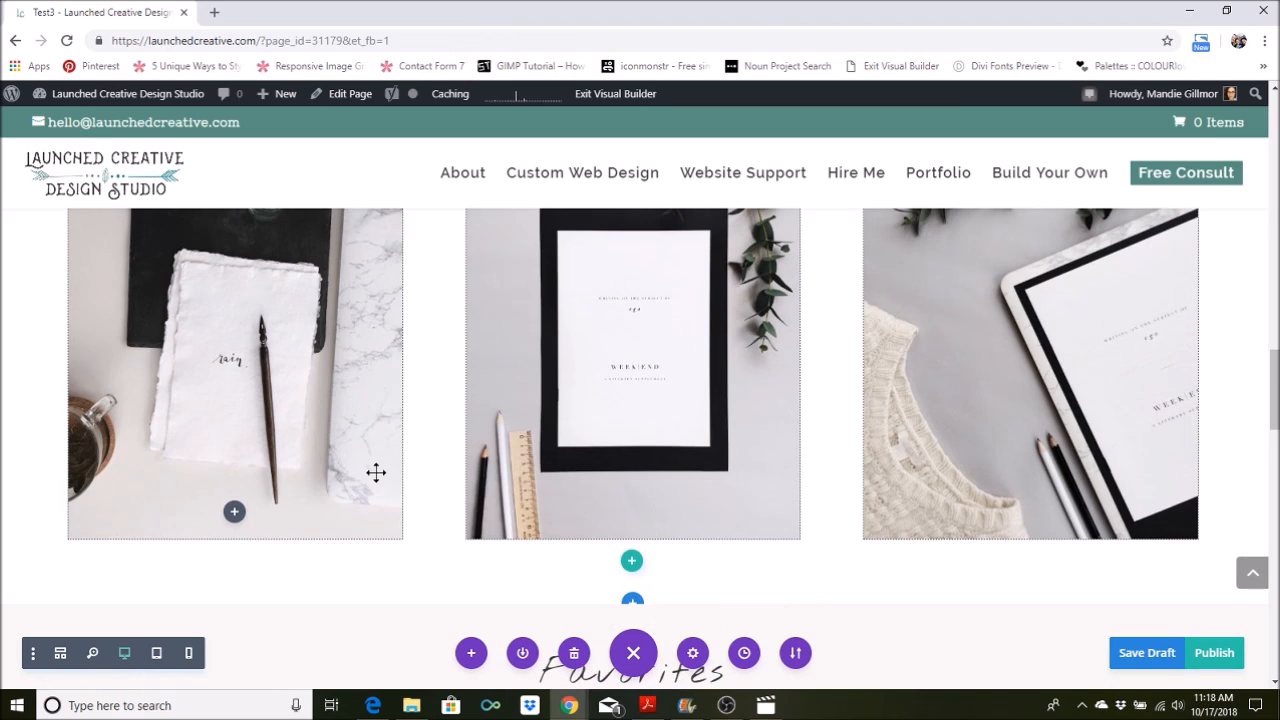
{"action": "scroll", "coordinate": [376, 472], "scroll_direction": "up", "scroll_amount": 2}
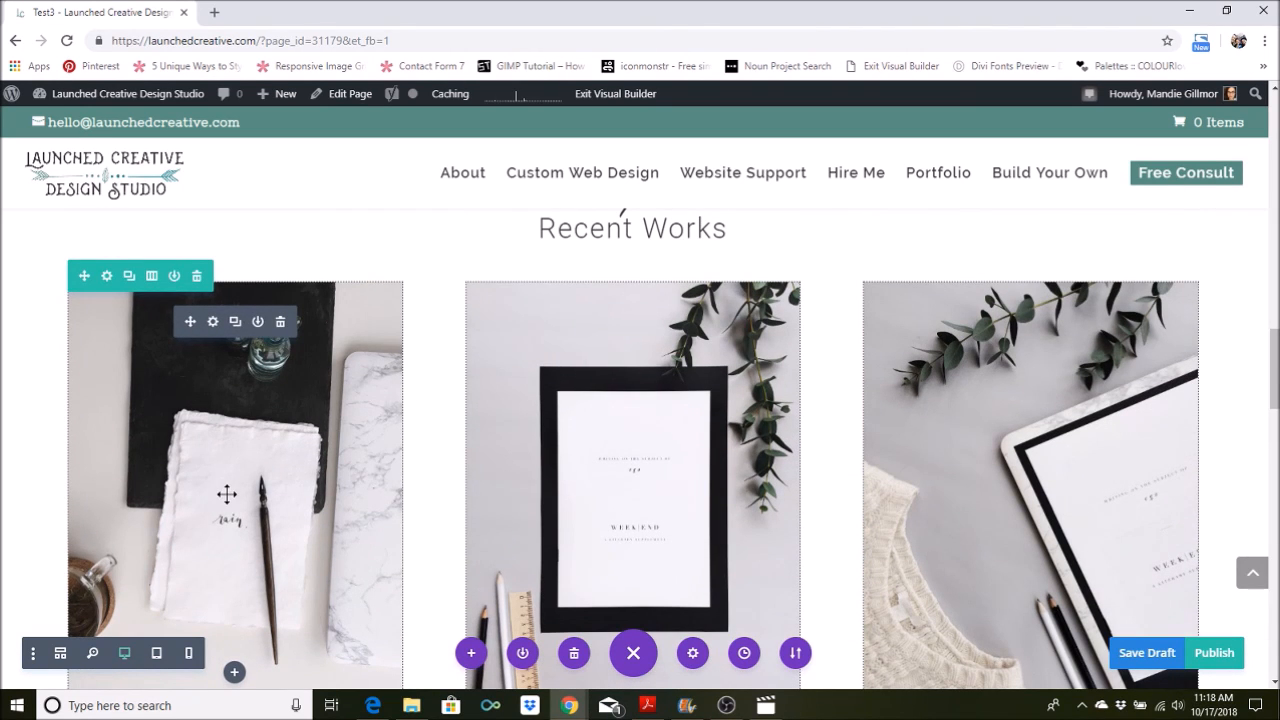
{"action": "scroll", "coordinate": [372, 399], "scroll_direction": "down", "scroll_amount": 2}
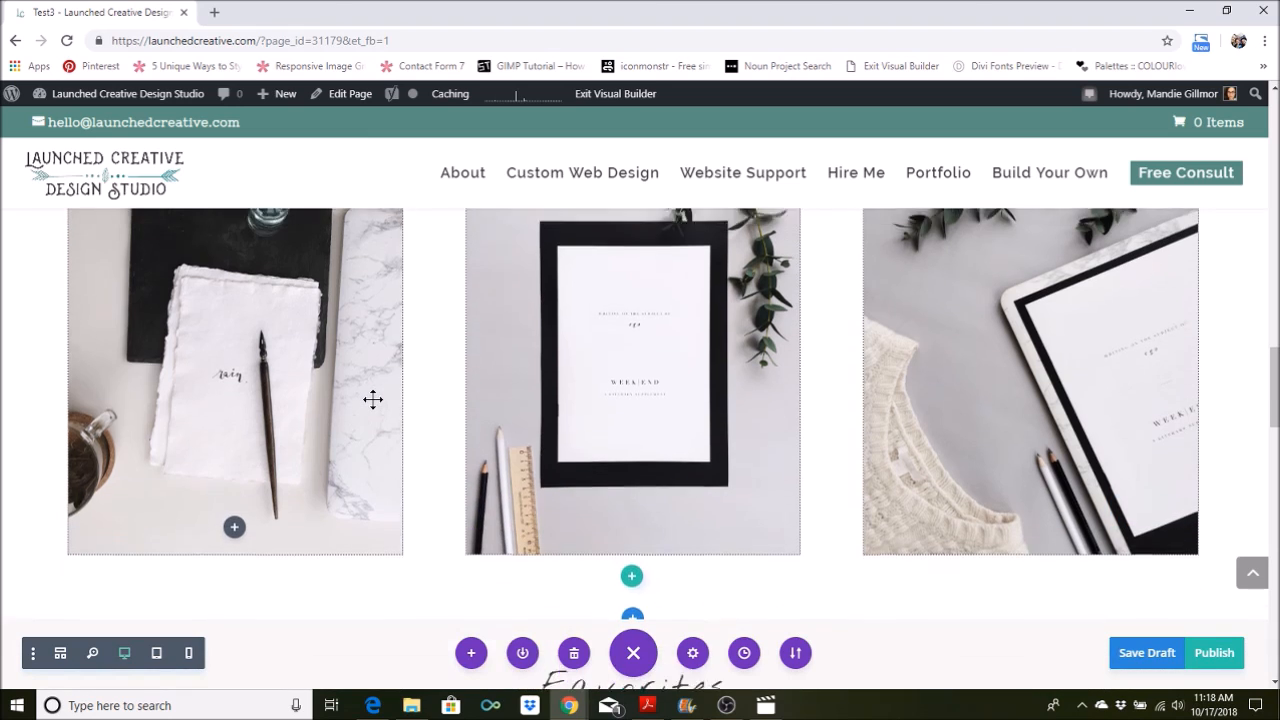